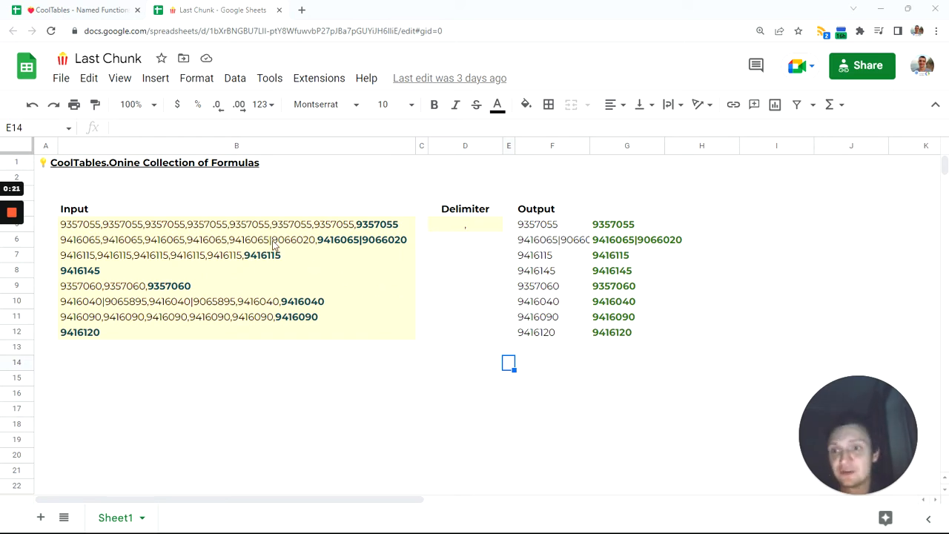
Step: Examine the delimited number lists in input cells B5 to B11, including the single-value entry in B8
{"action": "left_click", "coordinate": [225, 228]}
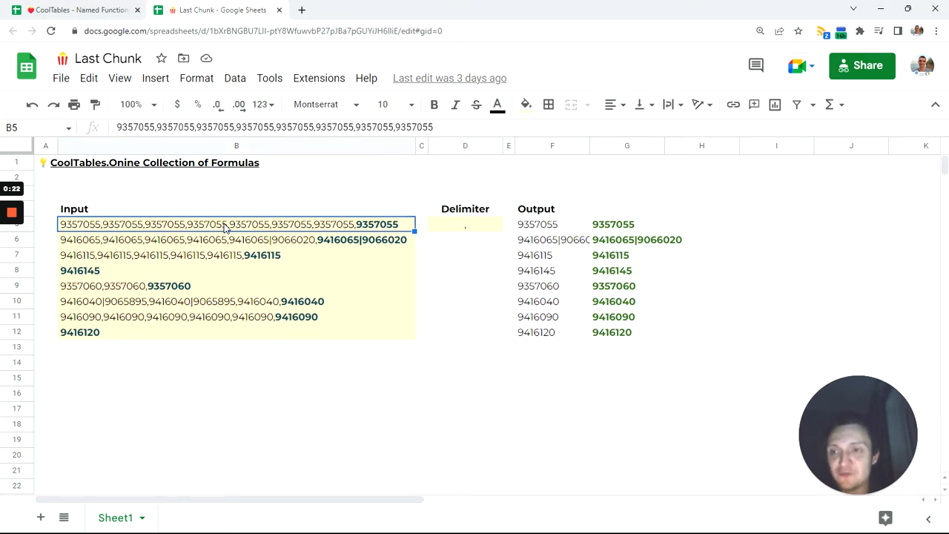
{"action": "left_click", "coordinate": [217, 243]}
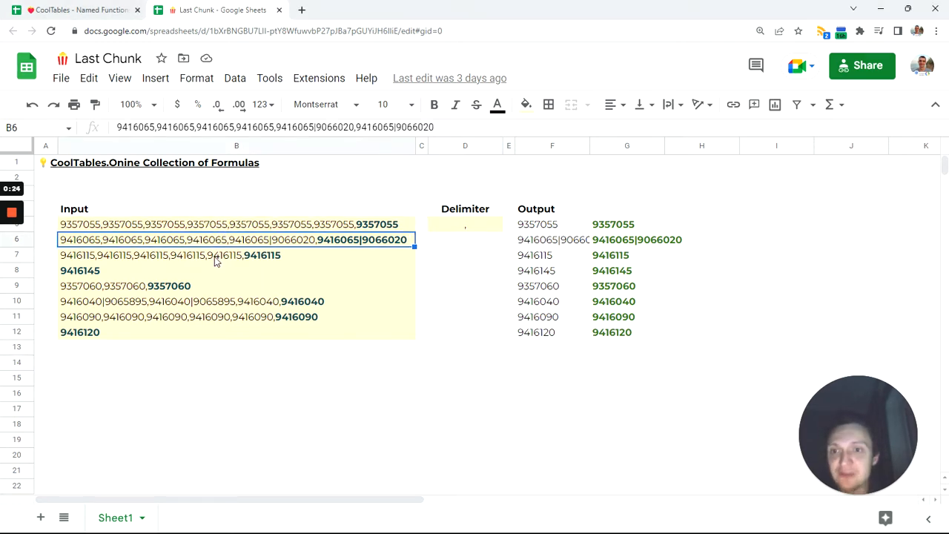
{"action": "left_click", "coordinate": [214, 258]}
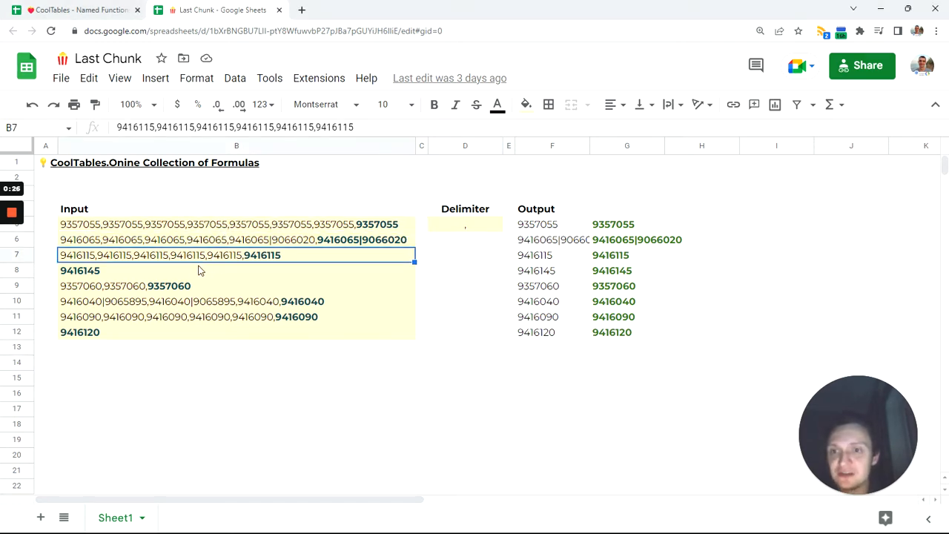
{"action": "left_click", "coordinate": [209, 230]}
{"action": "left_click", "coordinate": [118, 274]}
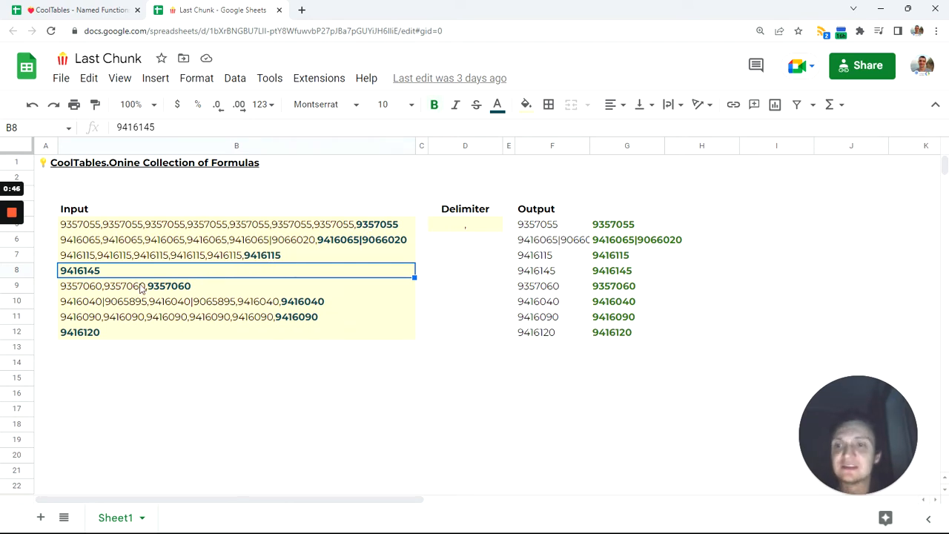
{"action": "left_click", "coordinate": [184, 288]}
{"action": "left_click", "coordinate": [171, 302]}
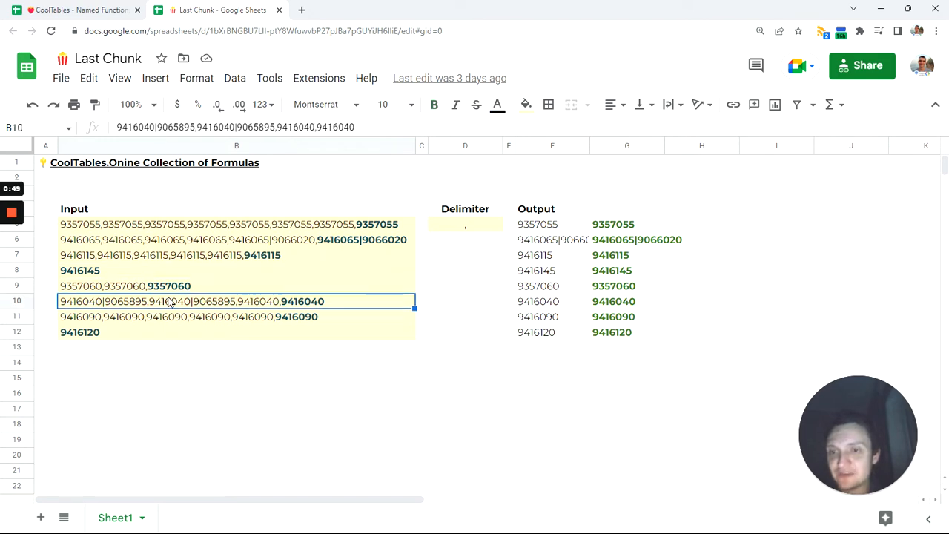
{"action": "left_click", "coordinate": [165, 318]}
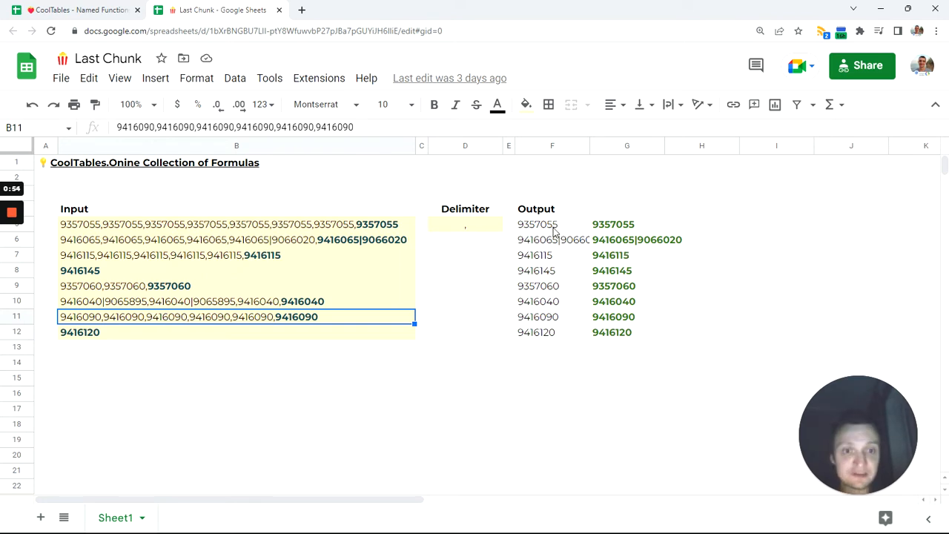
Step: Review the output range F5:F12 and inspect the LASTCHUNK formula in G5
{"action": "left_click_drag", "start_coordinate": [547, 226], "coordinate": [553, 328]}
{"action": "left_click", "coordinate": [615, 225]}
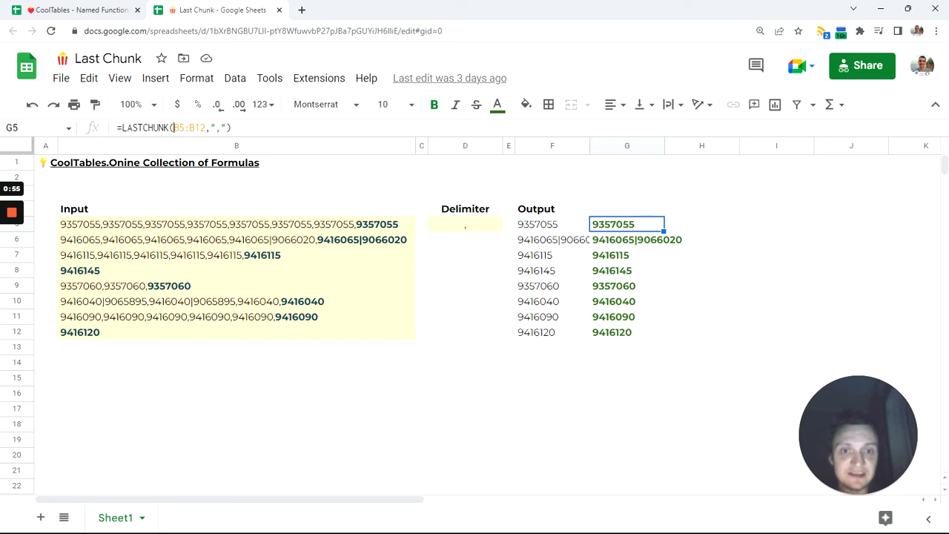
{"action": "key", "text": "Return"}
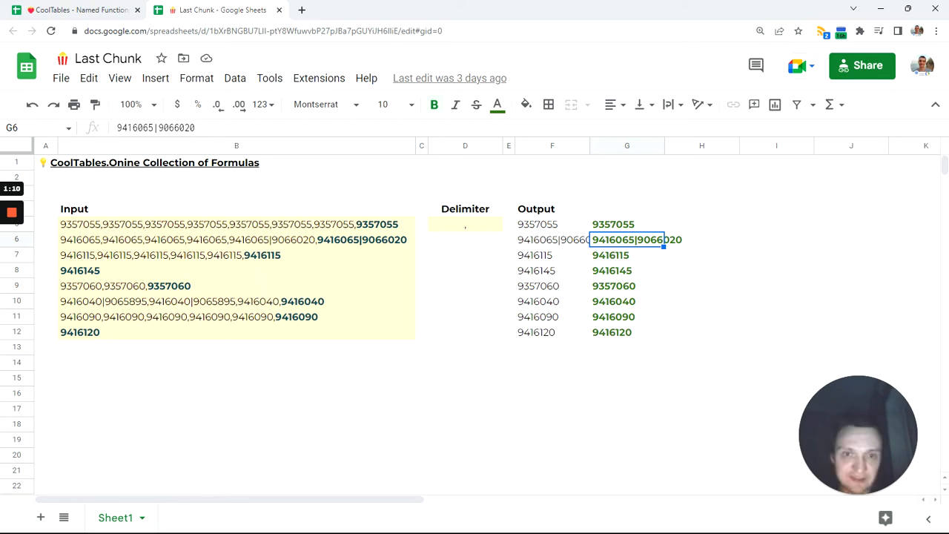
Step: Enlarge the formula editing area, review the INDEX and IF parts of F5's formula, and move its REGEXEXTRACT call onto a new line
{"action": "left_click", "coordinate": [541, 229]}
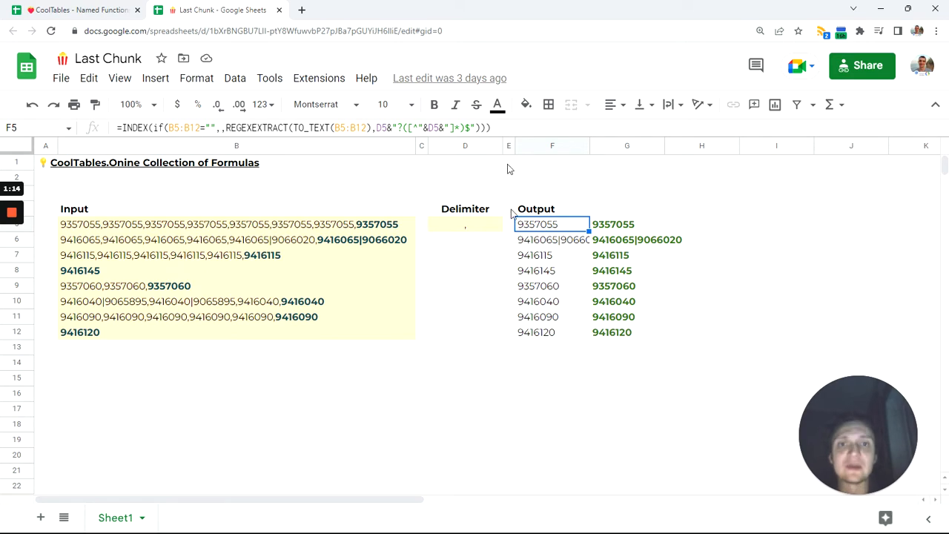
{"action": "left_click_drag", "start_coordinate": [510, 137], "coordinate": [512, 213]}
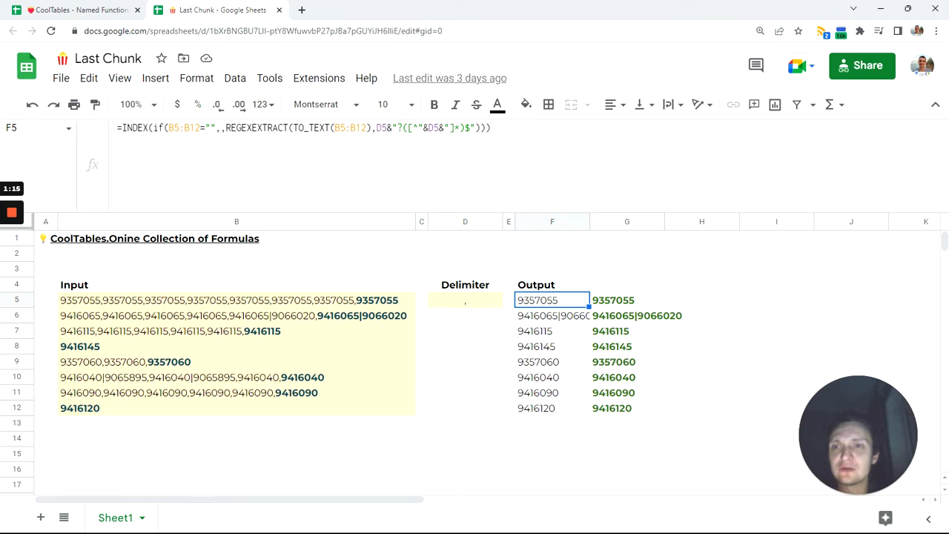
{"action": "double_click", "coordinate": [135, 129]}
{"action": "left_click", "coordinate": [154, 128]}
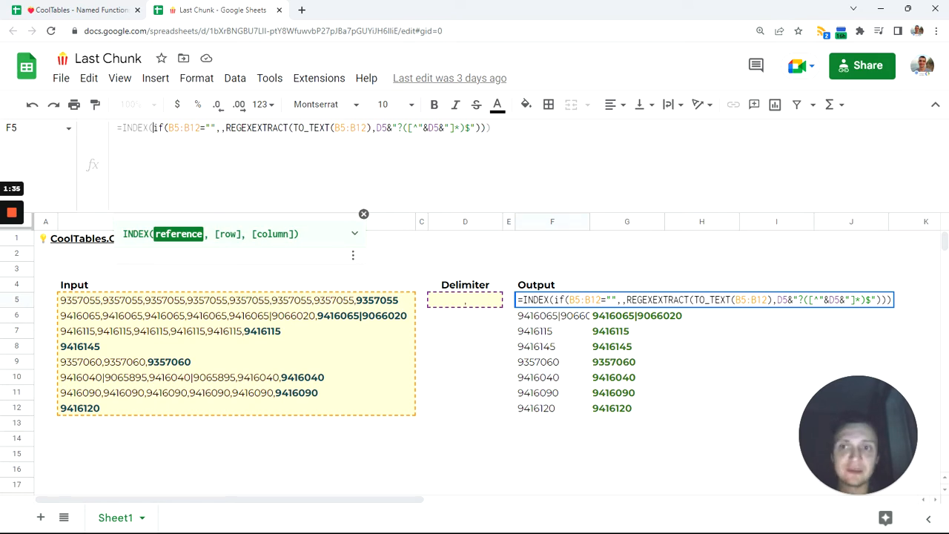
{"action": "left_click_drag", "start_coordinate": [201, 128], "coordinate": [190, 129]}
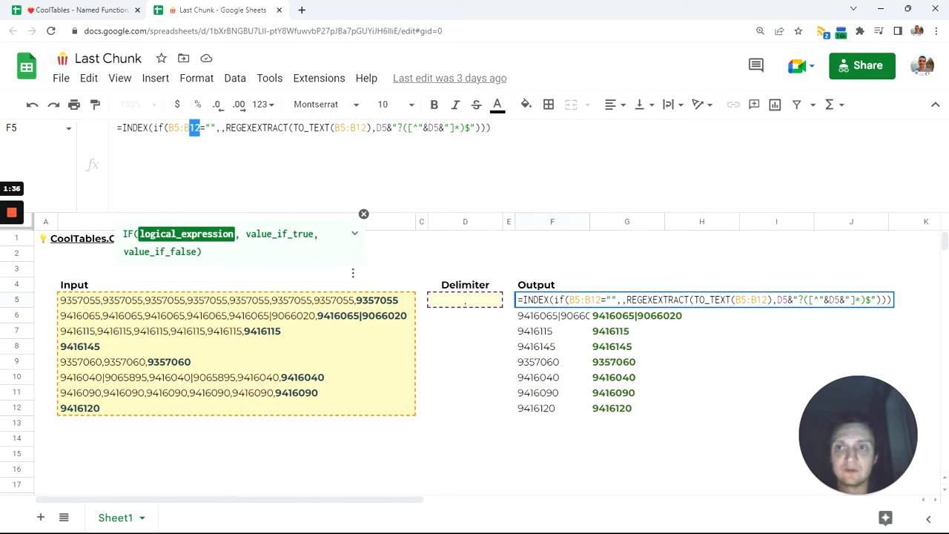
{"action": "left_click_drag", "start_coordinate": [206, 129], "coordinate": [216, 128]}
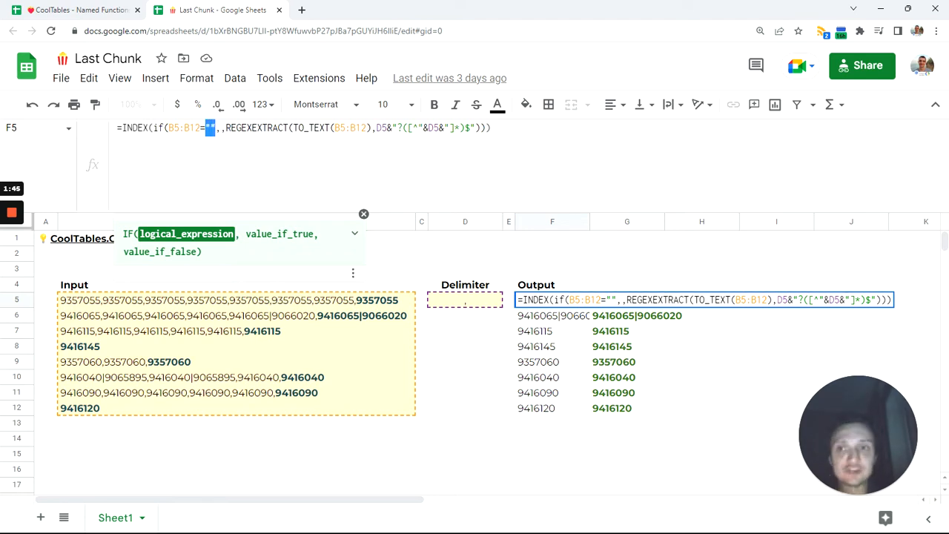
{"action": "left_click", "coordinate": [226, 128]}
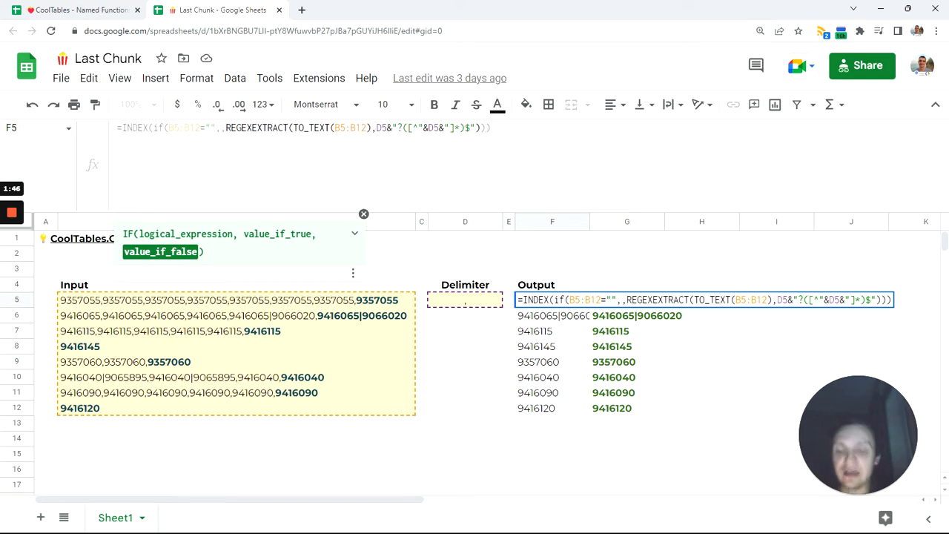
{"action": "key", "text": "ctrl+Return"}
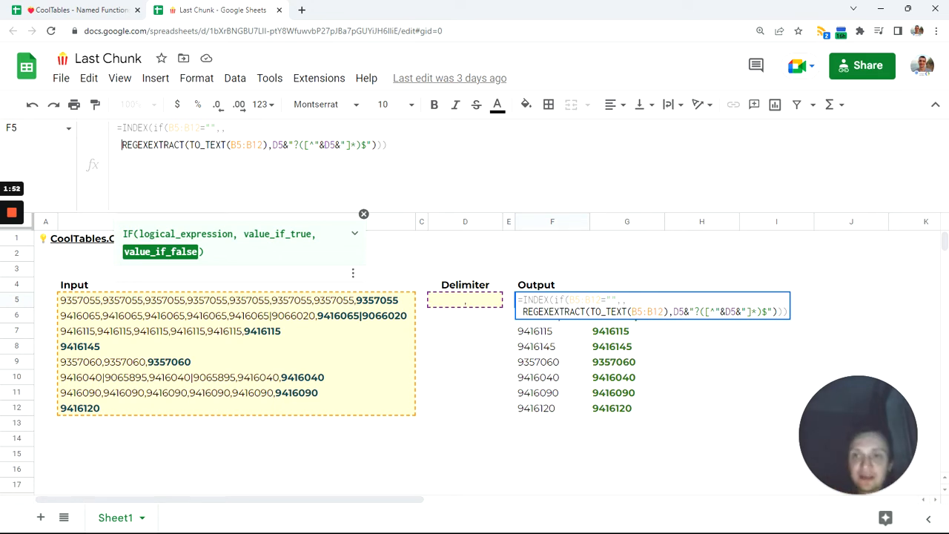
Step: Remove the TO_TEXT wrapper around B5:B12 in F5's formula, leaving the range directly inside REGEXEXTRACT
{"action": "left_click_drag", "start_coordinate": [190, 145], "coordinate": [267, 146]}
{"action": "left_click", "coordinate": [231, 144]}
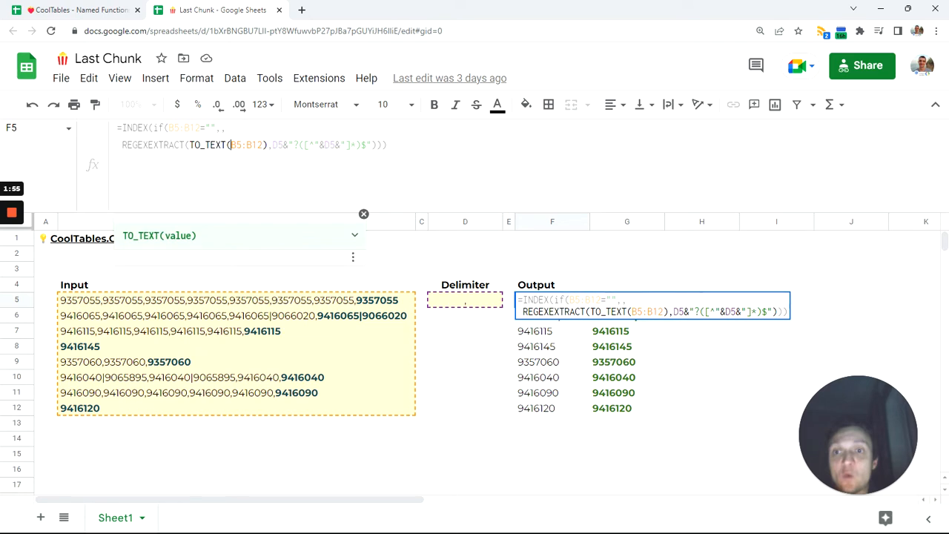
{"action": "mouse_move", "coordinate": [232, 145]}
{"action": "left_mouse_down"}
{"action": "mouse_move", "coordinate": [195, 145]}
{"action": "mouse_move", "coordinate": [232, 145]}
{"action": "left_mouse_up"}
{"action": "left_click", "coordinate": [190, 145]}
{"action": "key", "text": "BackSpace"}
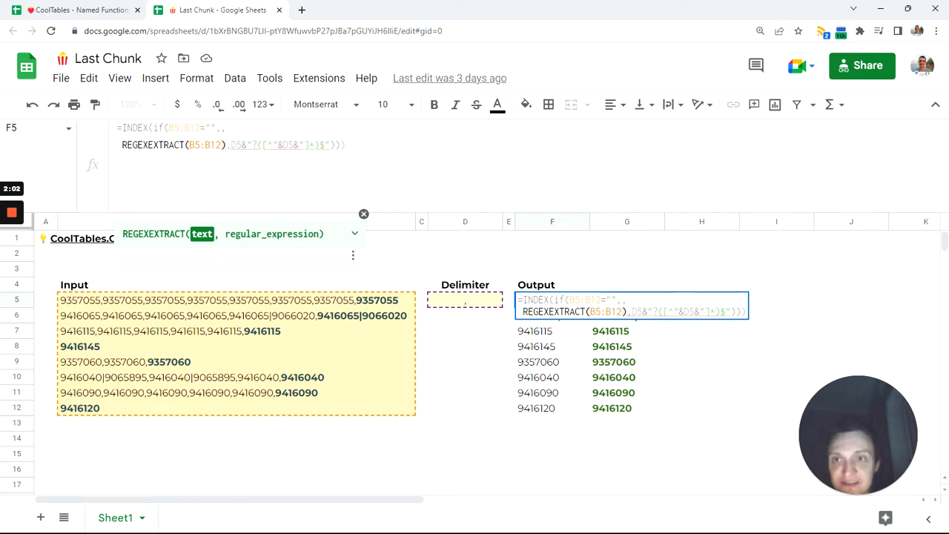
{"action": "left_click", "coordinate": [227, 144]}
{"action": "key", "text": "BackSpace"}
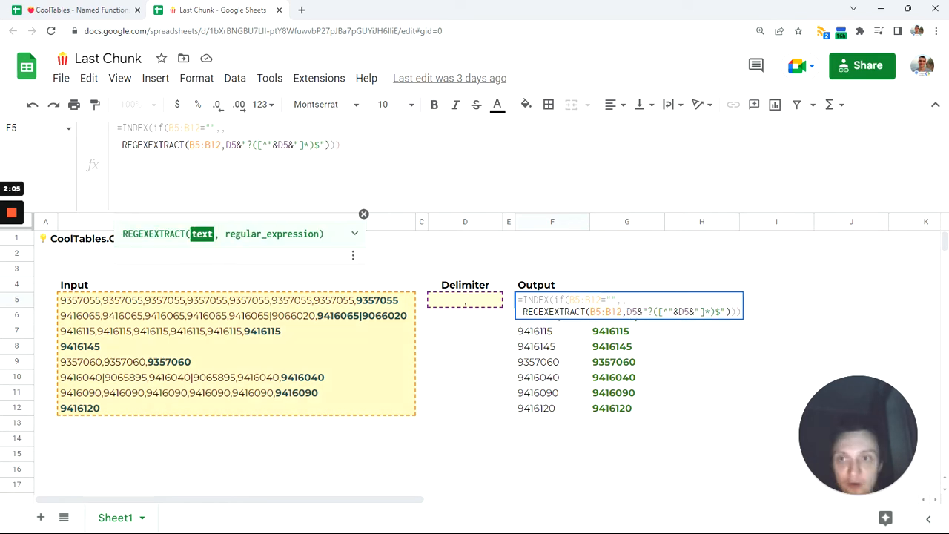
{"action": "key", "text": "Return"}
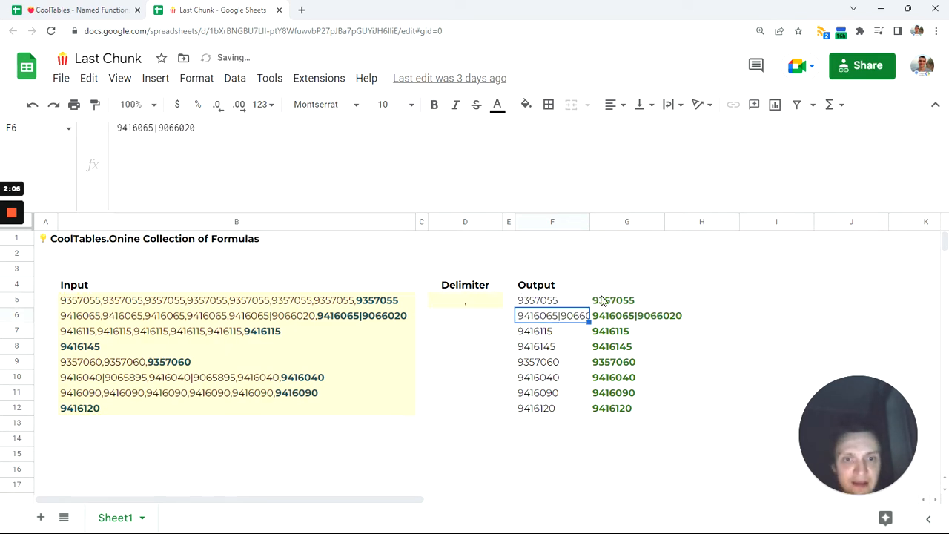
Step: Change the number format of input cell B8 to Automatic
{"action": "left_click", "coordinate": [552, 301]}
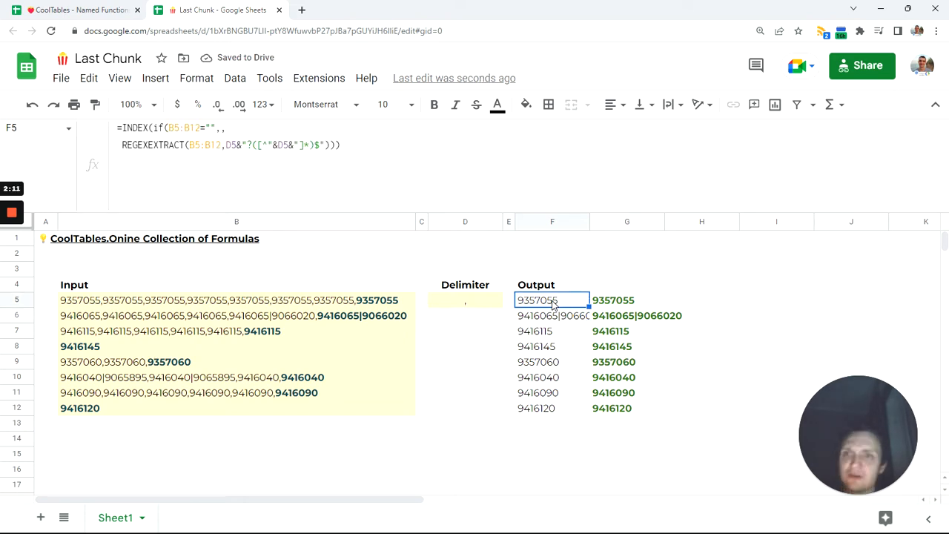
{"action": "left_click", "coordinate": [91, 348]}
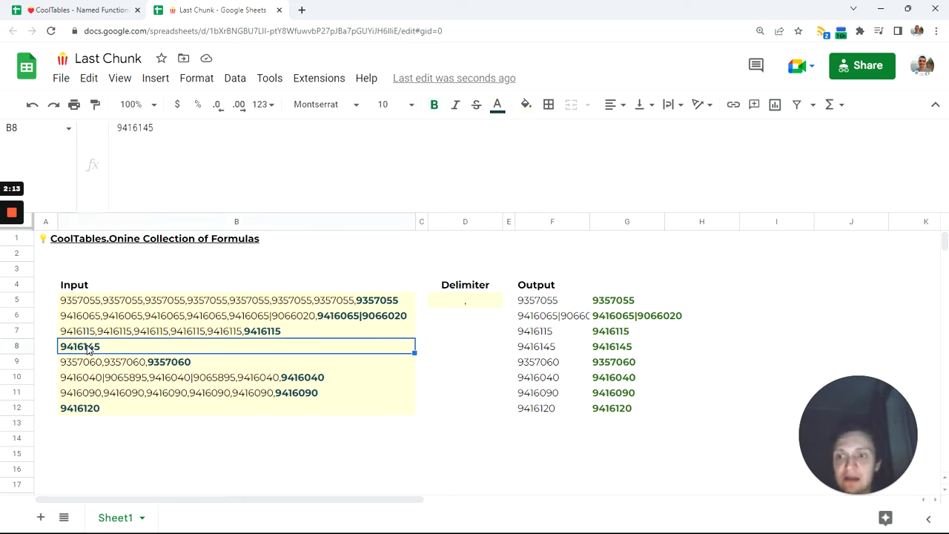
{"action": "left_click", "coordinate": [264, 106]}
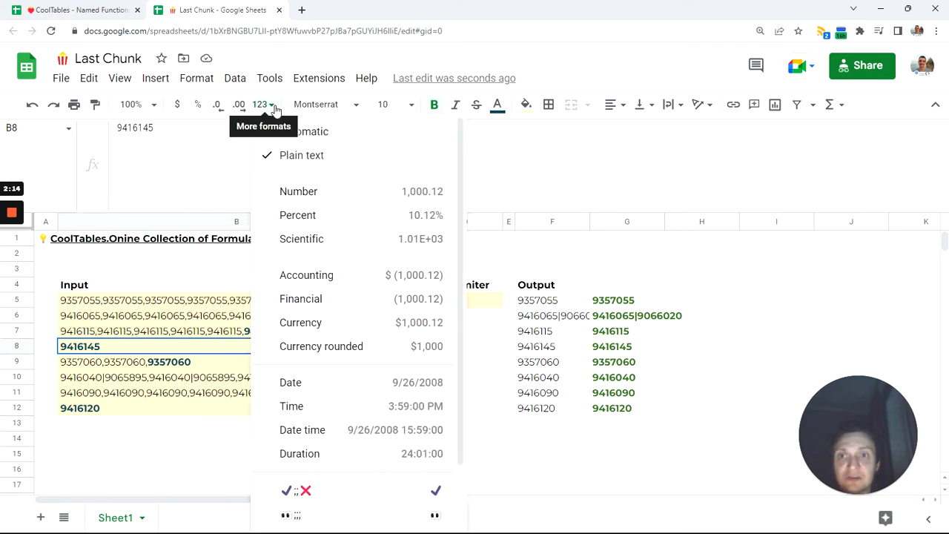
{"action": "left_click", "coordinate": [302, 133]}
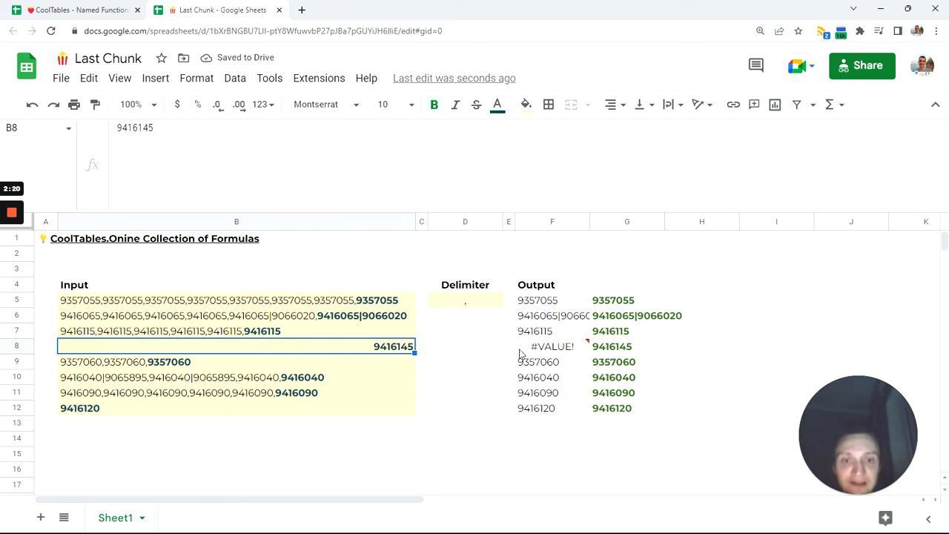
Step: Wrap the B5:B12 range inside REGEXEXTRACT in F5's formula with TO_TEXT
{"action": "left_click", "coordinate": [534, 306]}
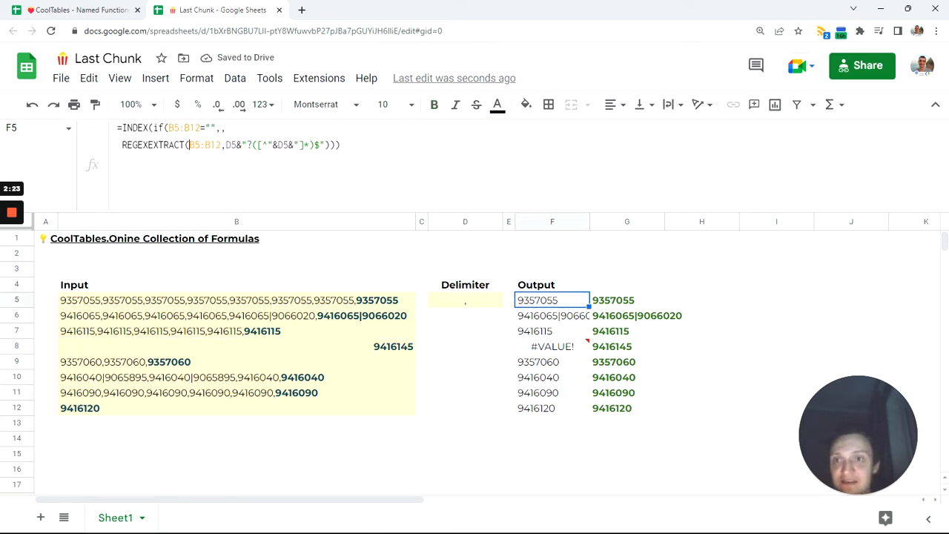
{"action": "left_click_drag", "start_coordinate": [189, 145], "coordinate": [222, 146]}
{"action": "key", "text": "ctrl+c"}
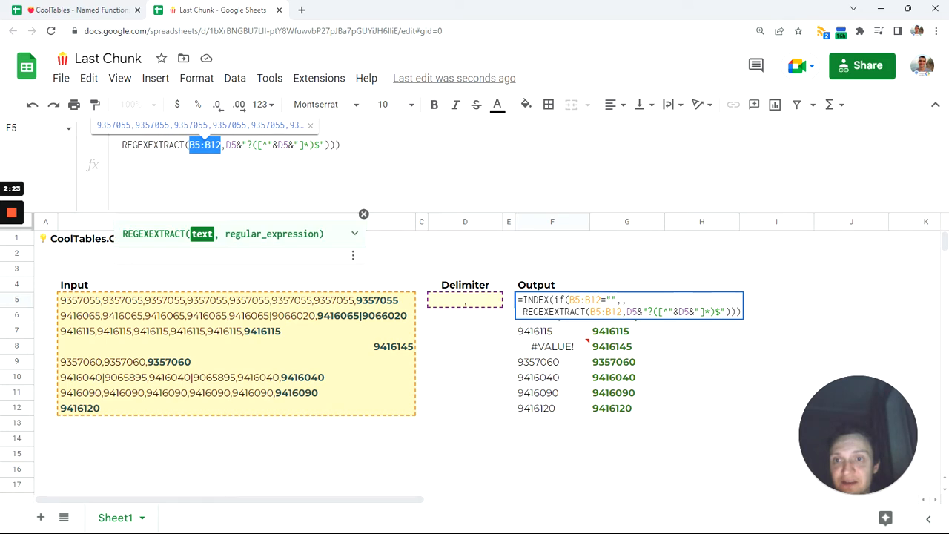
{"action": "type", "text": "to"}
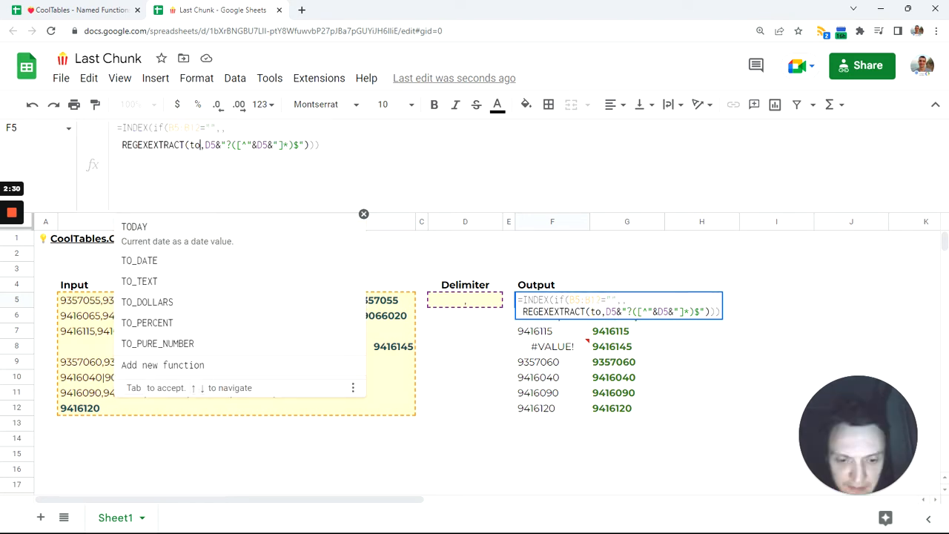
{"action": "left_click", "coordinate": [169, 285]}
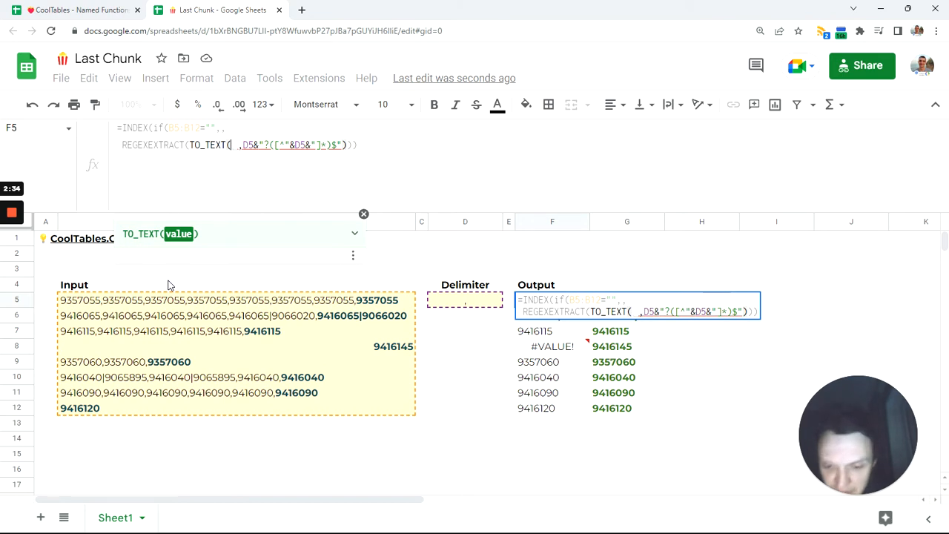
{"action": "key", "text": "ctrl+v"}
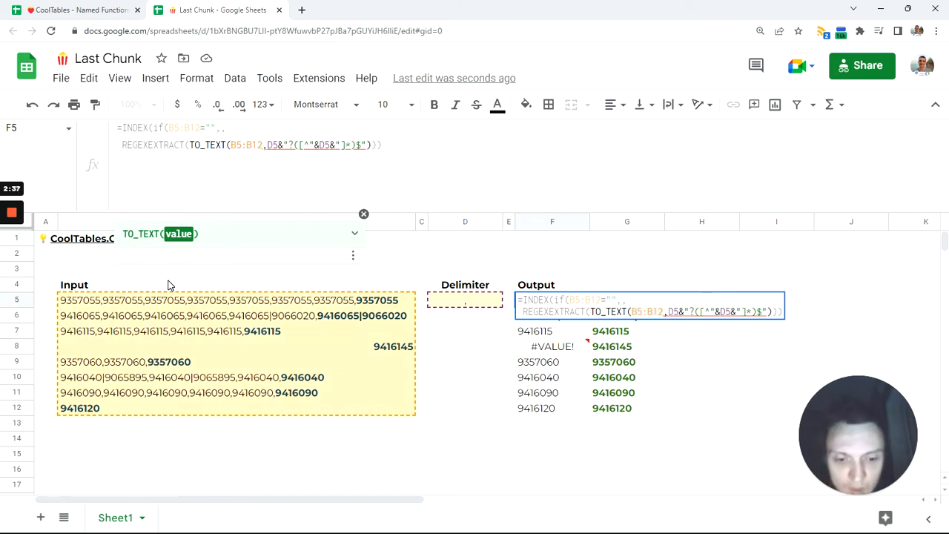
{"action": "type", "text": ")"}
{"action": "key", "text": "Return"}
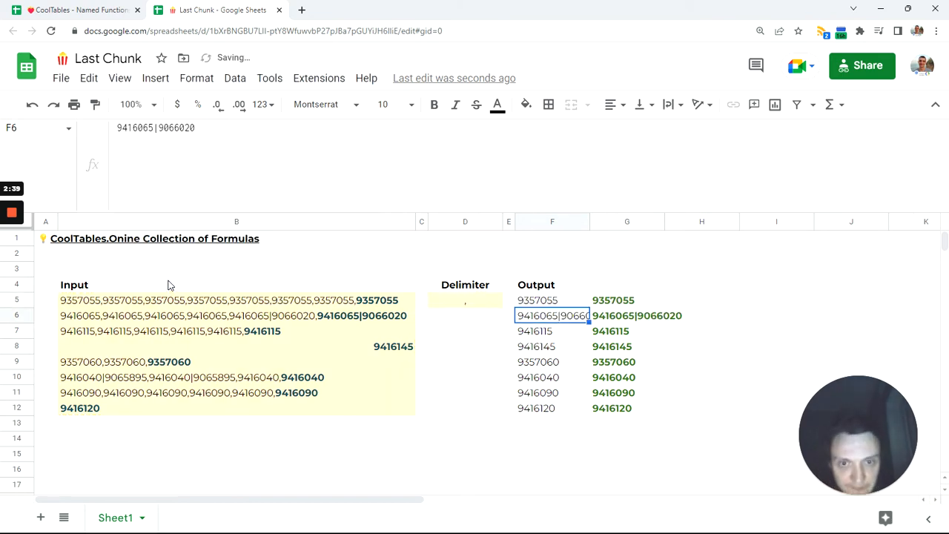
Step: Check F5's formula and align the value in input cell B8 to the left
{"action": "left_click", "coordinate": [540, 306]}
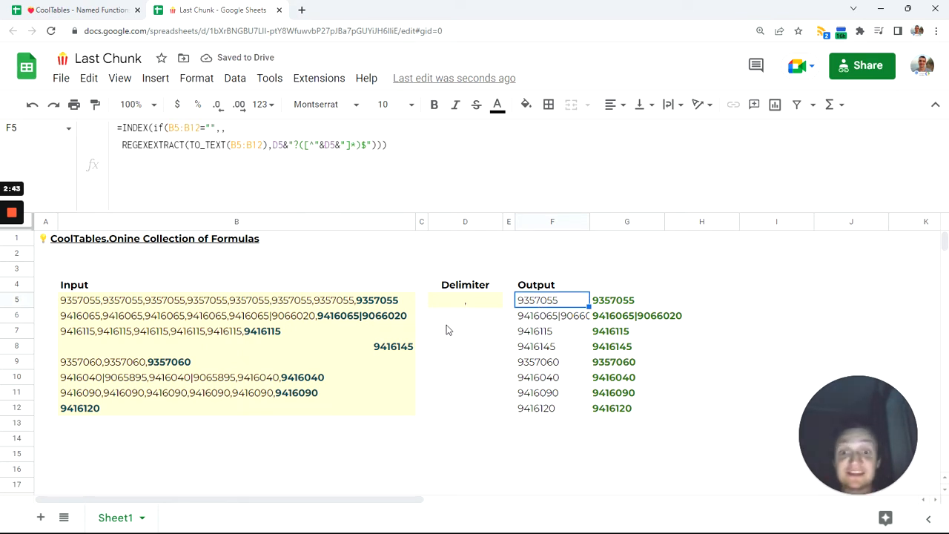
{"action": "left_click", "coordinate": [393, 352]}
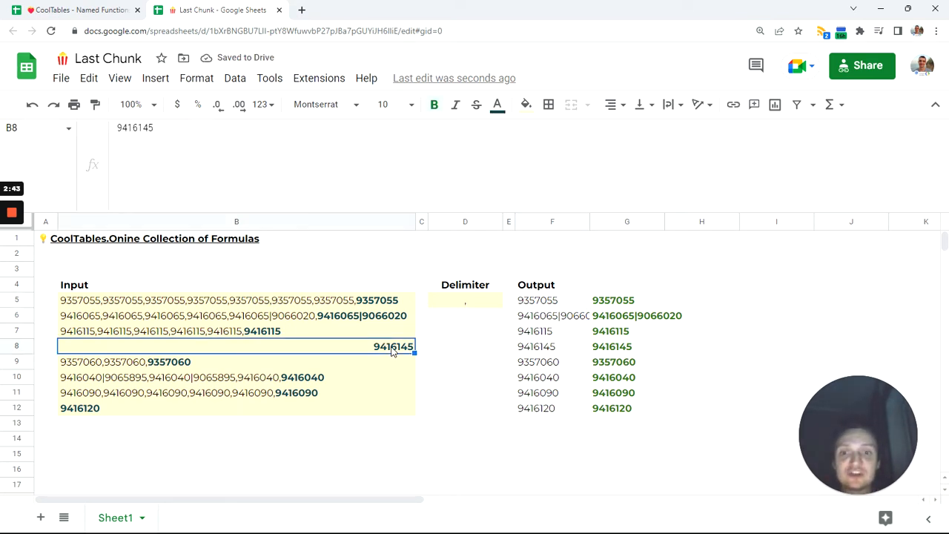
{"action": "left_click", "coordinate": [614, 106]}
{"action": "left_click", "coordinate": [615, 131]}
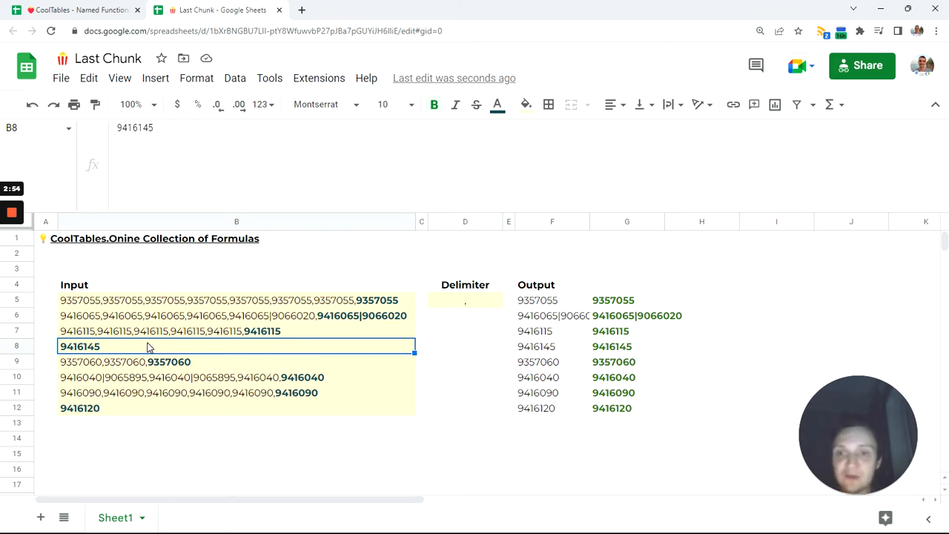
Step: Move the regular-expression argument of F5's formula, starting at the D5 reference, onto its own line
{"action": "left_click_drag", "start_coordinate": [192, 303], "coordinate": [189, 410]}
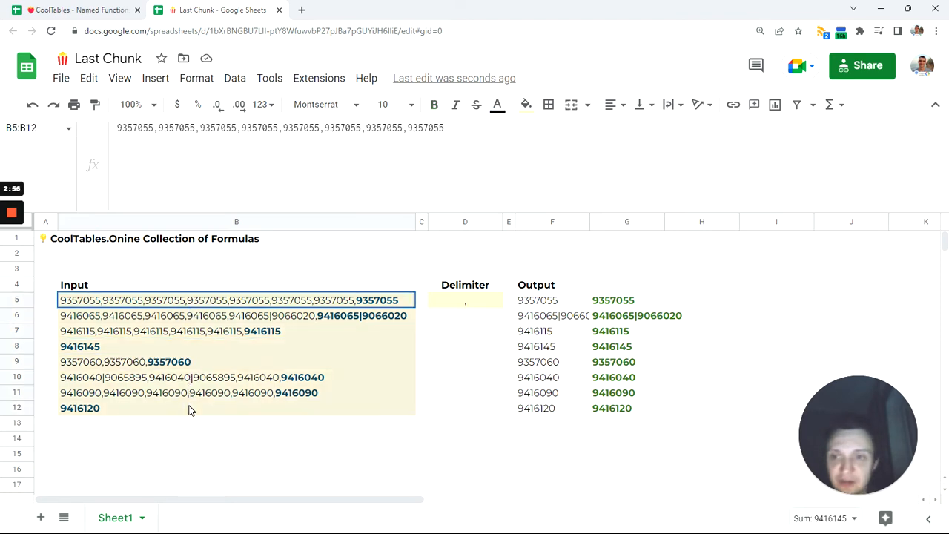
{"action": "left_click", "coordinate": [552, 300]}
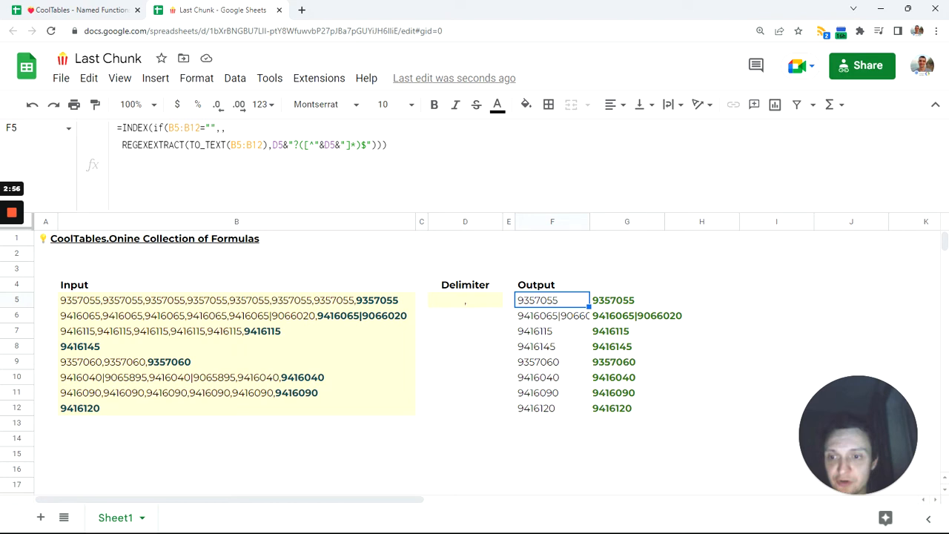
{"action": "left_click", "coordinate": [320, 145]}
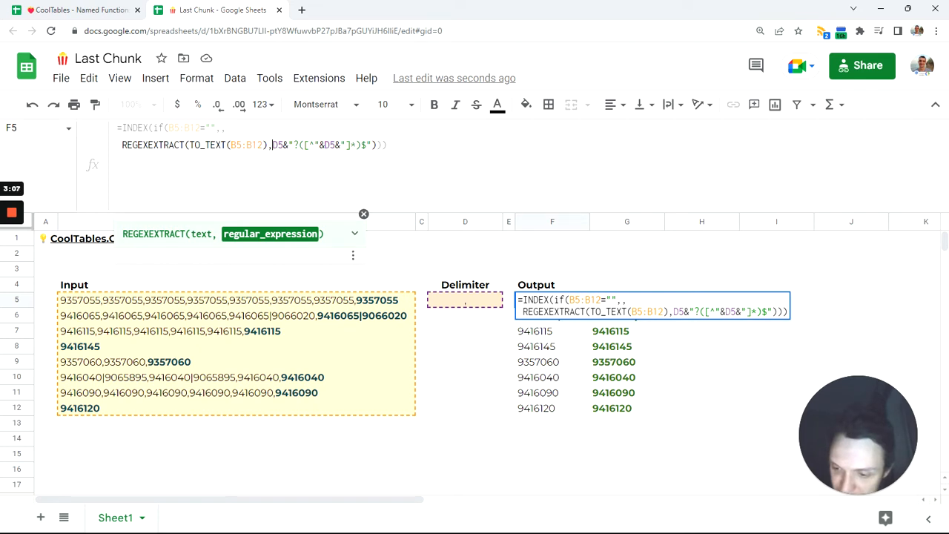
{"action": "key", "text": "ctrl+Return"}
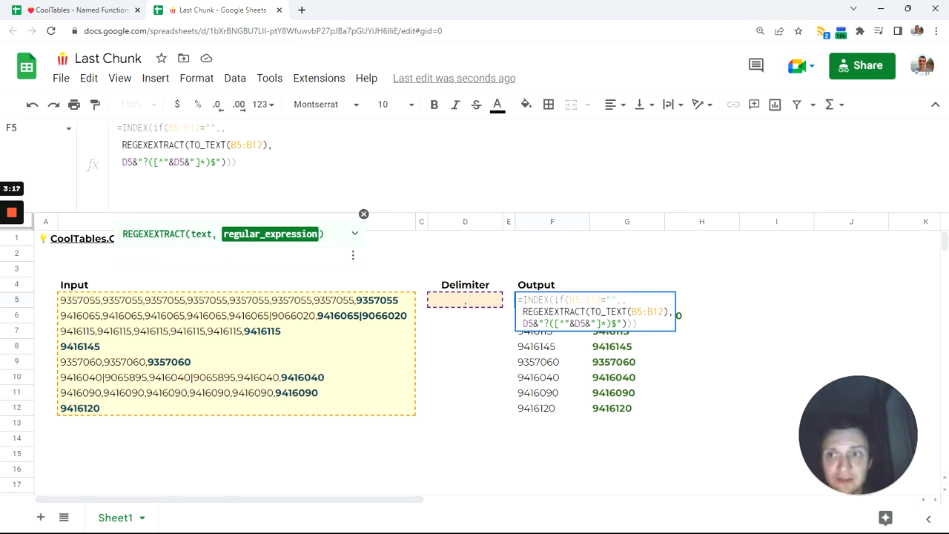
{"action": "double_click", "coordinate": [127, 161]}
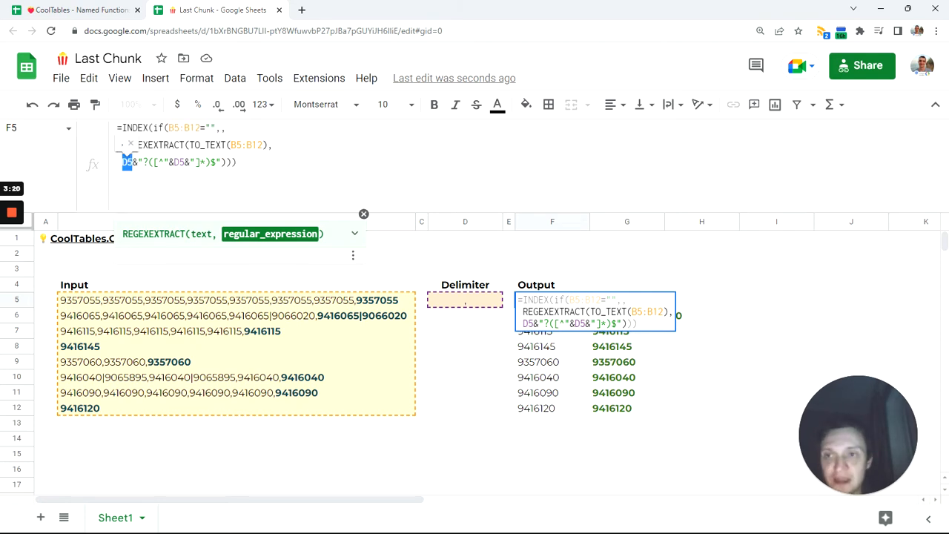
{"action": "key", "text": "Right"}
{"action": "key", "text": "shift+Right"}
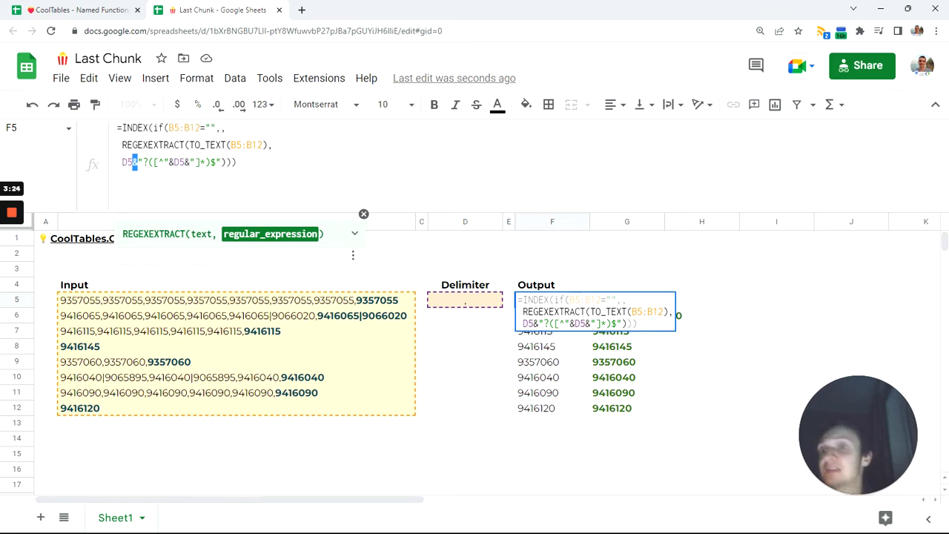
Step: Copy the expression D5&"?([^"&D5&"]*)$" from F5's formula and enter it as a separate formula in F2
{"action": "left_click_drag", "start_coordinate": [123, 163], "coordinate": [221, 162]}
{"action": "key", "text": "ctrl+c"}
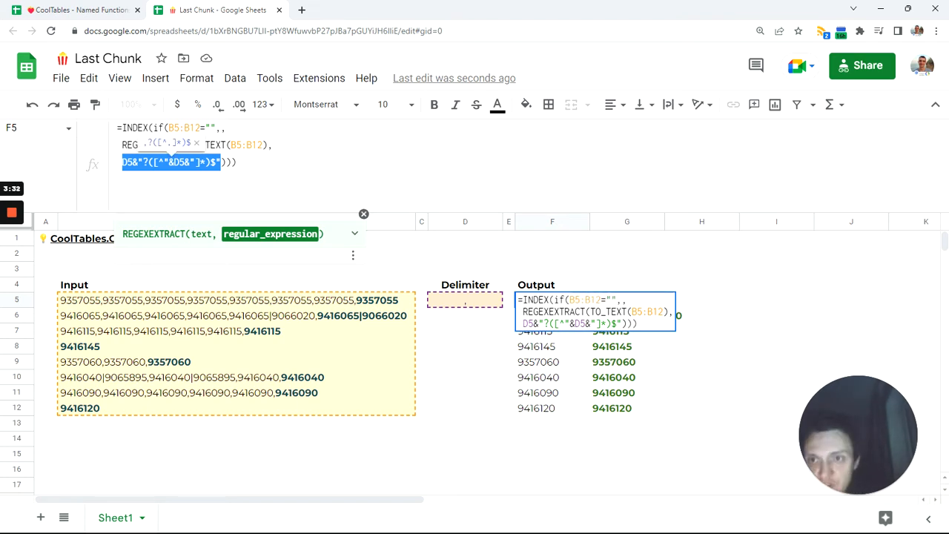
{"action": "key", "text": "Tab"}
{"action": "left_click", "coordinate": [540, 262]}
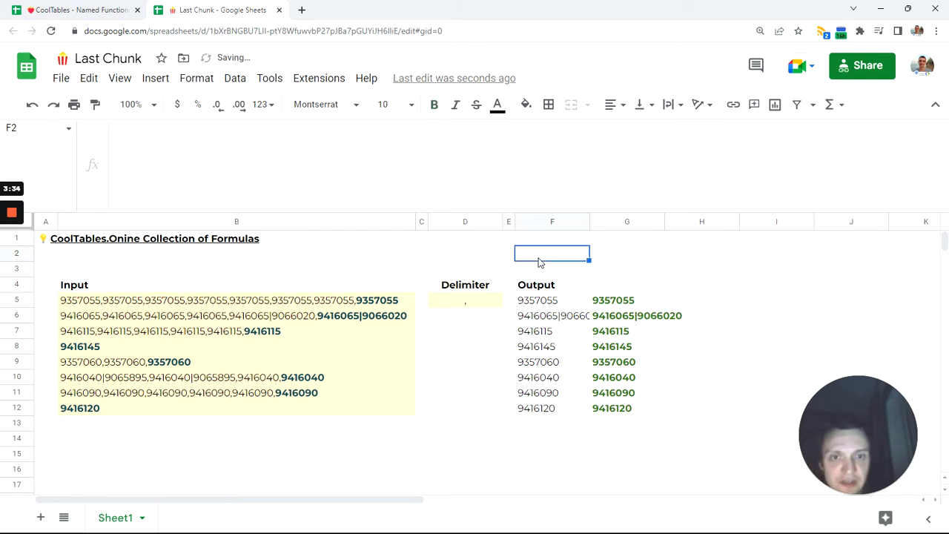
{"action": "type", "text": "="}
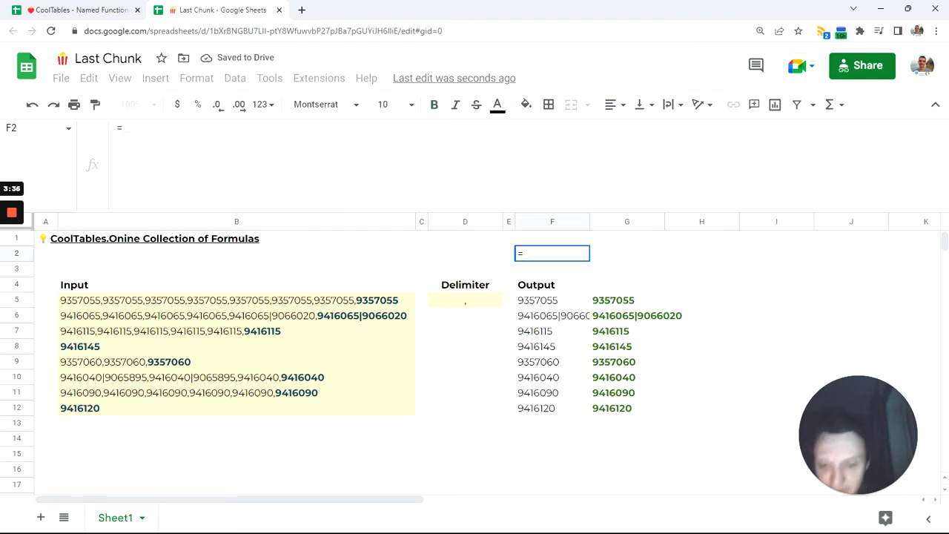
{"action": "key", "text": "ctrl+v"}
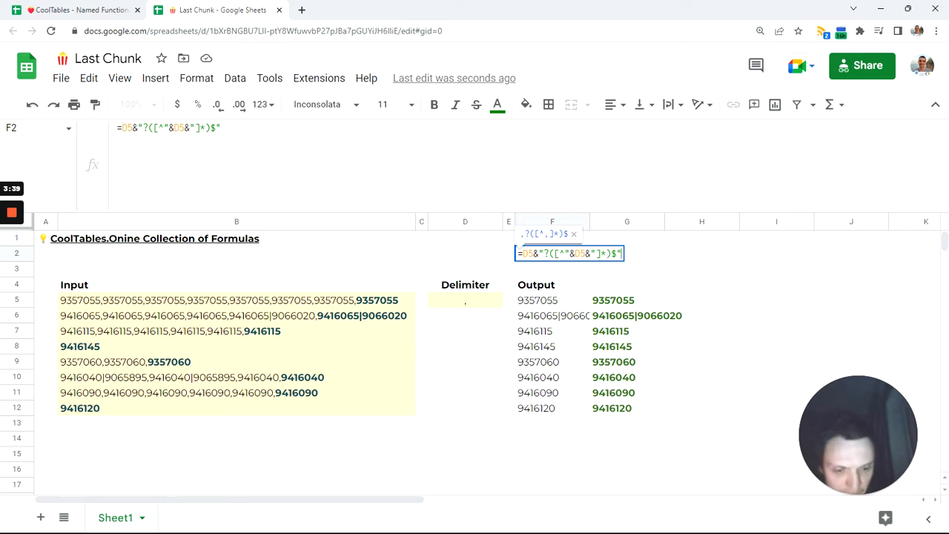
{"action": "key", "text": "Return"}
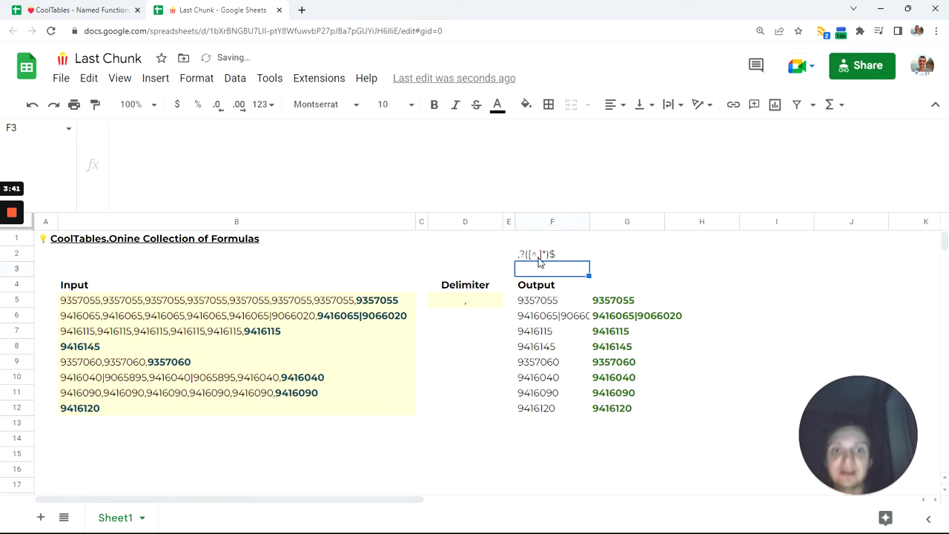
Step: Change the font of the regular expression in F2 to Fira Mono
{"action": "left_click", "coordinate": [539, 255]}
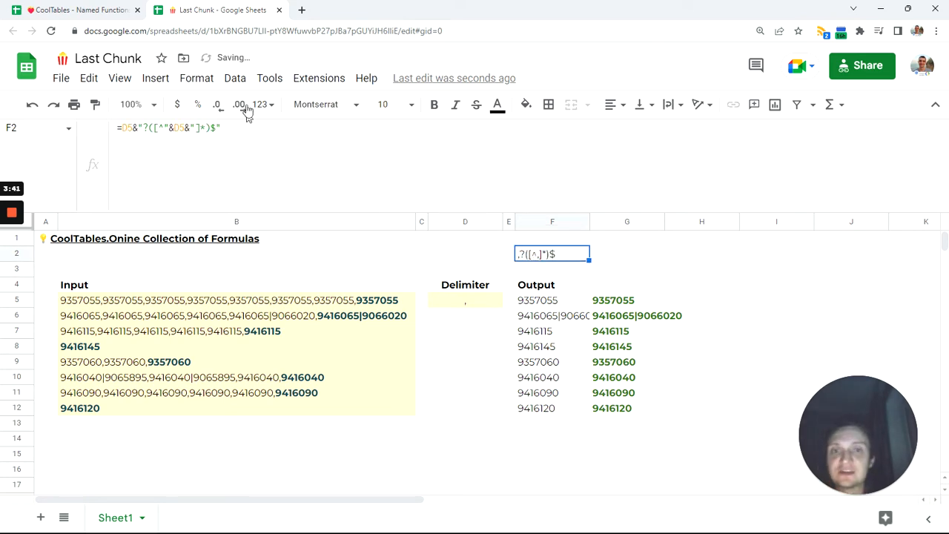
{"action": "left_click", "coordinate": [354, 108]}
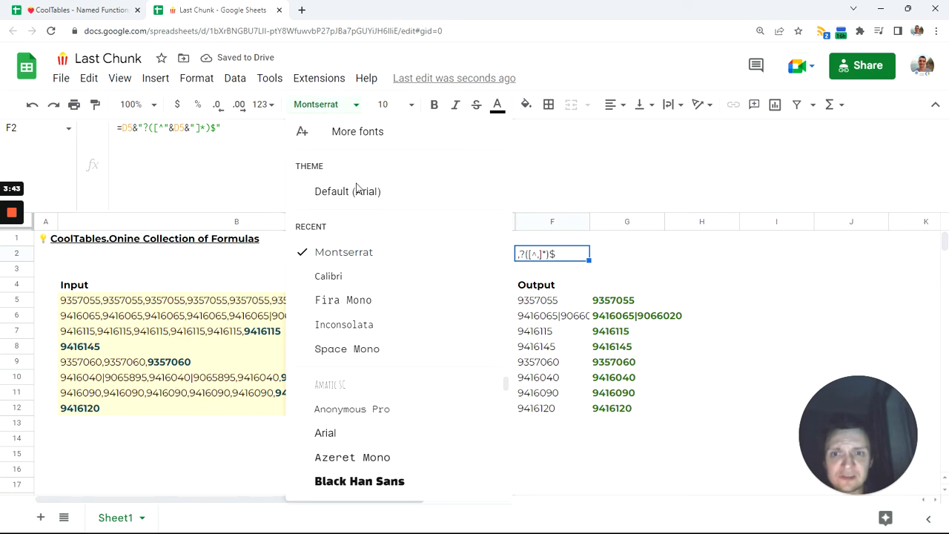
{"action": "left_click", "coordinate": [360, 303]}
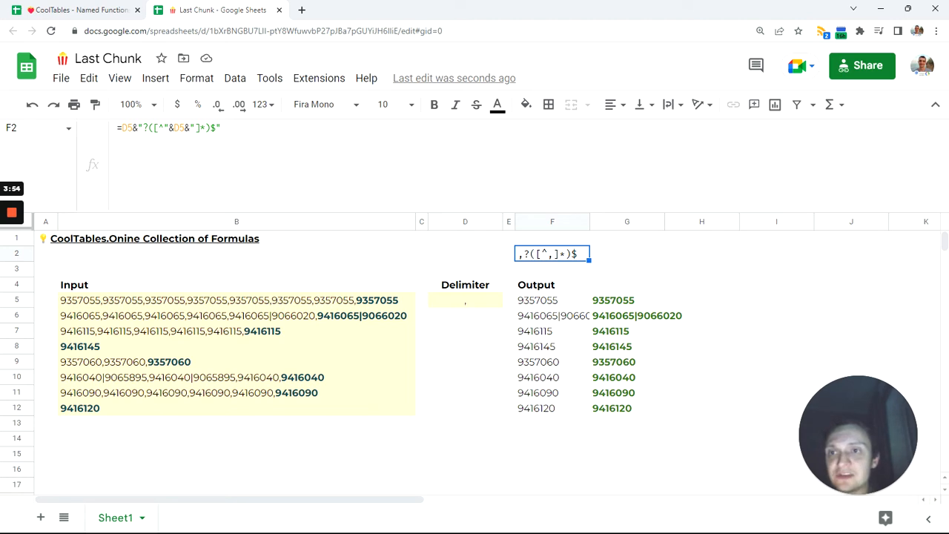
Step: Examine the ampersand and the second D5 reference in F2's formula, comparing them with the resulting pattern
{"action": "left_click", "coordinate": [134, 127]}
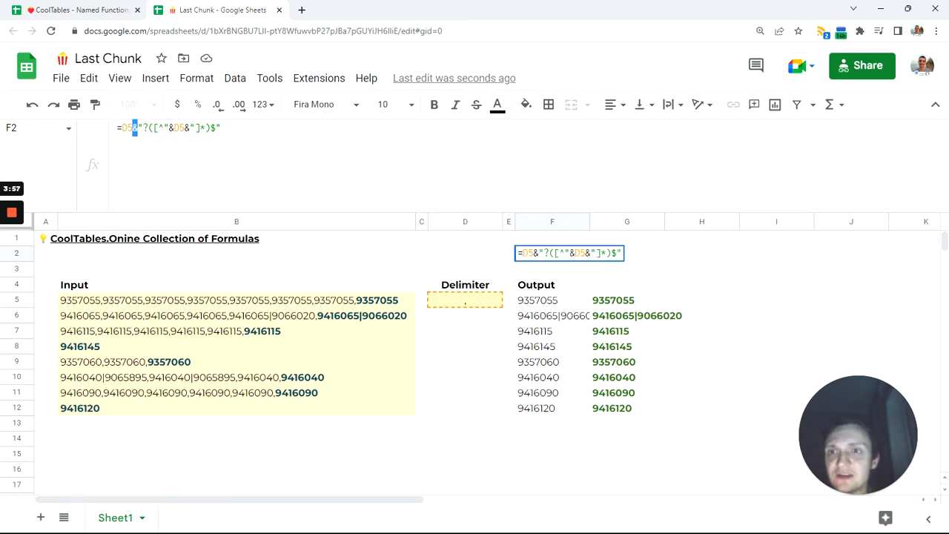
{"action": "left_click_drag", "start_coordinate": [175, 128], "coordinate": [185, 127]}
{"action": "left_click", "coordinate": [223, 128]}
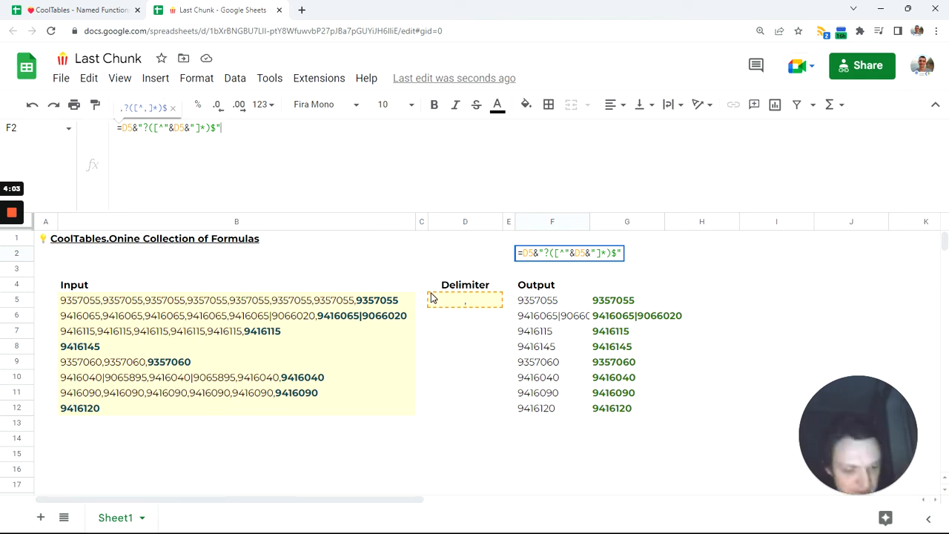
{"action": "key", "text": "Return"}
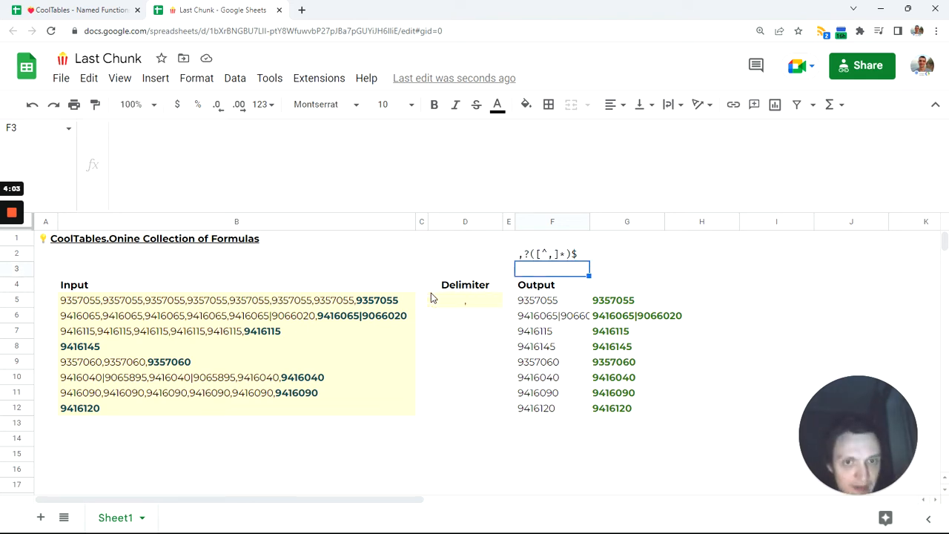
{"action": "left_click", "coordinate": [563, 256]}
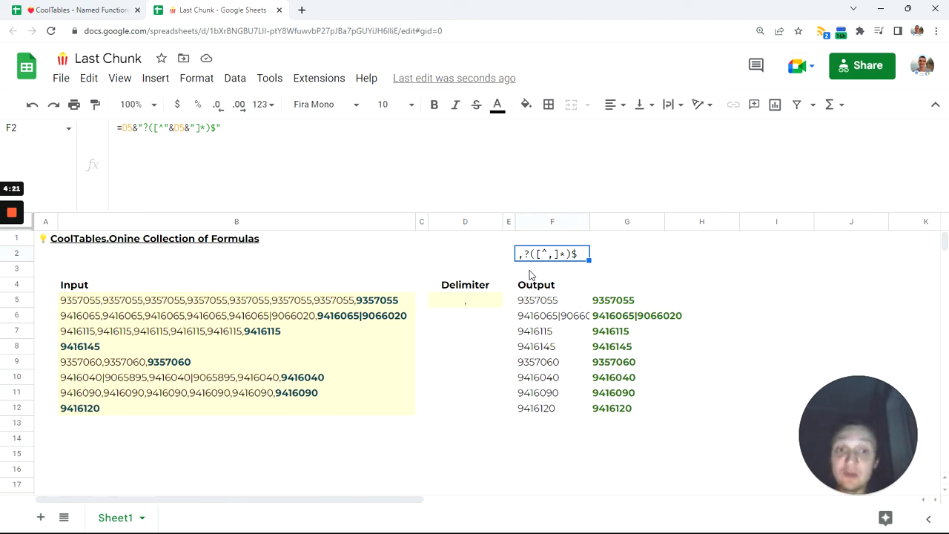
Step: Compare the single-value input in B8 with its output in G8, and review the formulas in G5, F5 and F2
{"action": "left_click", "coordinate": [97, 351]}
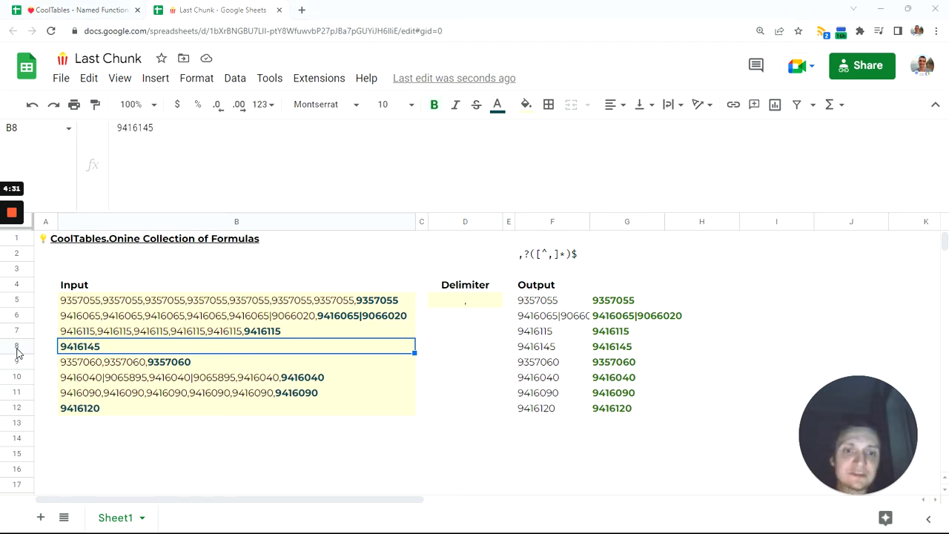
{"action": "left_click", "coordinate": [620, 354]}
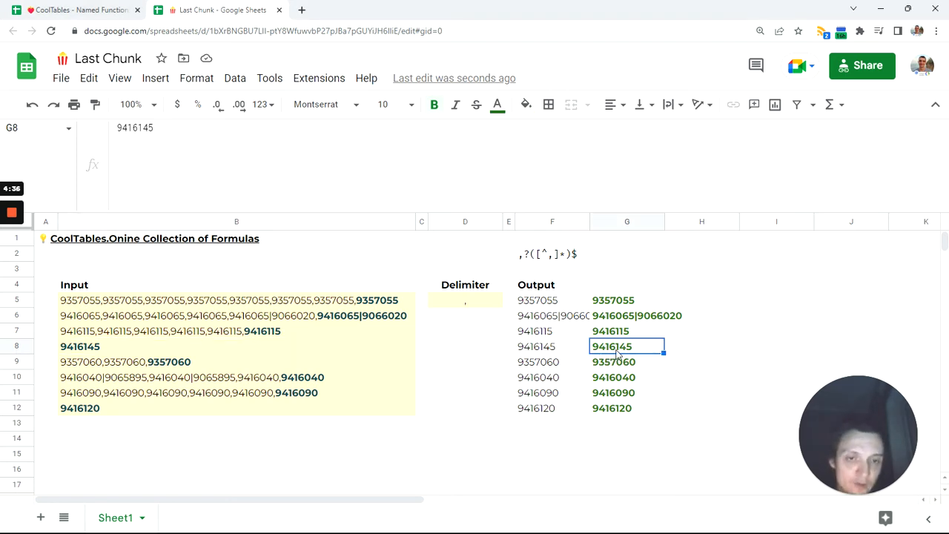
{"action": "left_click", "coordinate": [618, 300]}
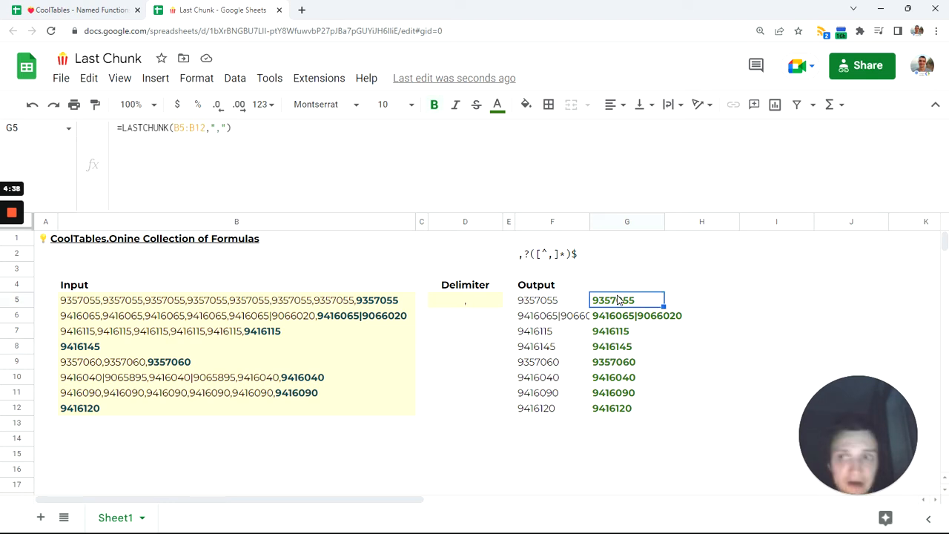
{"action": "left_click", "coordinate": [609, 345]}
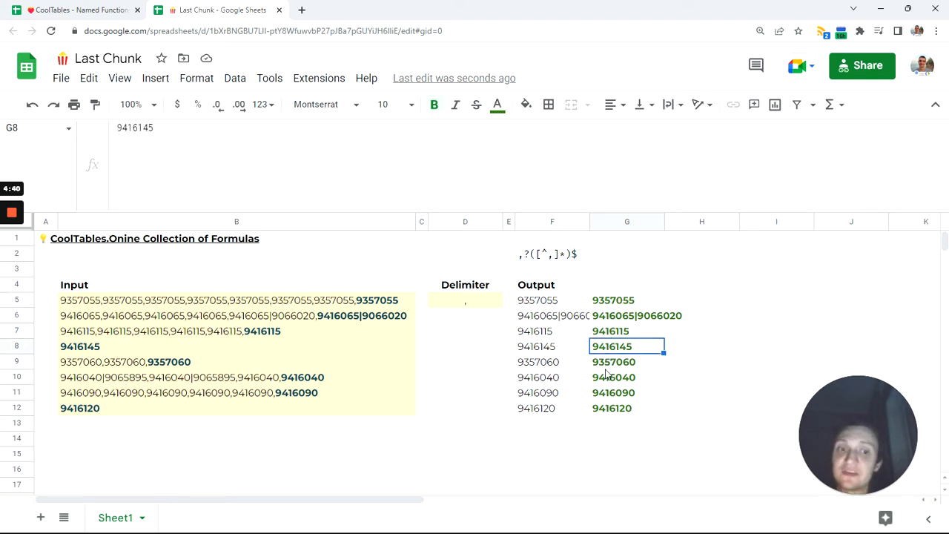
{"action": "left_click", "coordinate": [600, 363]}
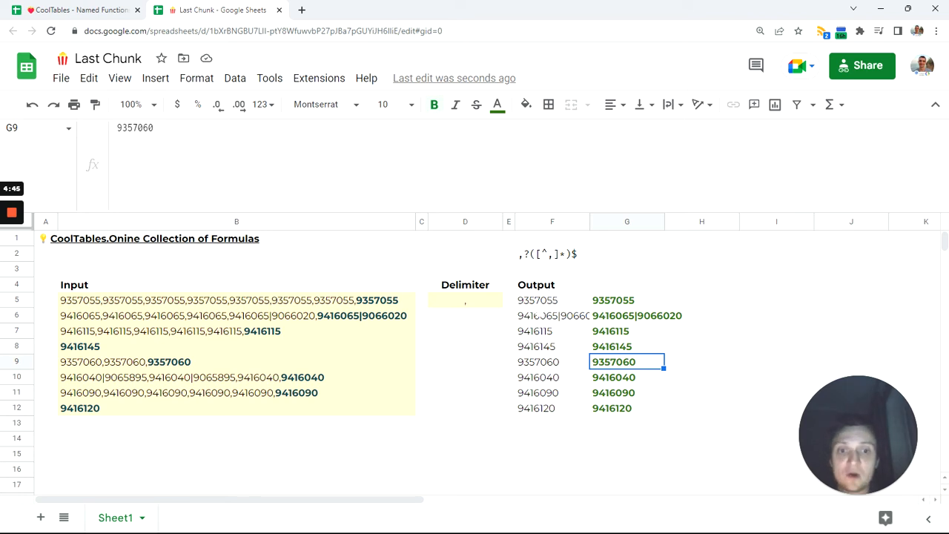
{"action": "left_click", "coordinate": [538, 307]}
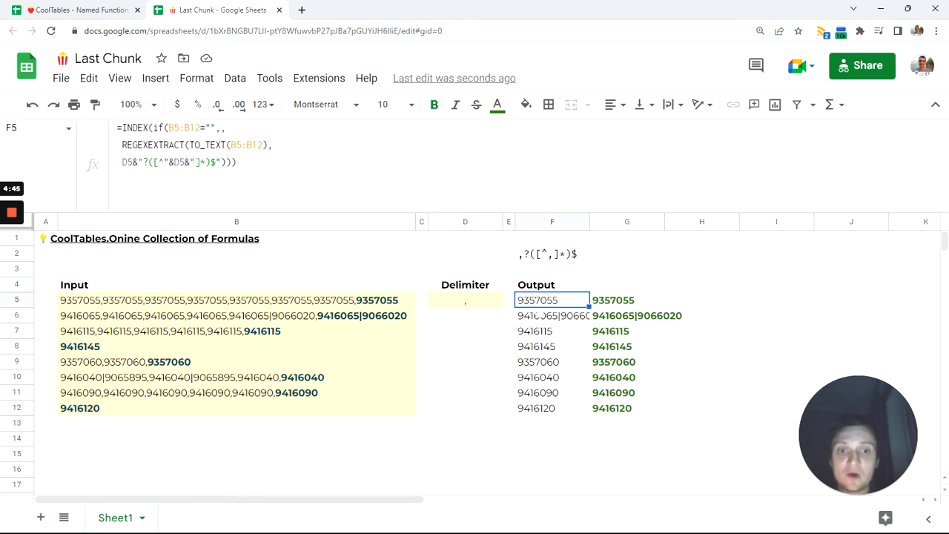
{"action": "left_click", "coordinate": [546, 256]}
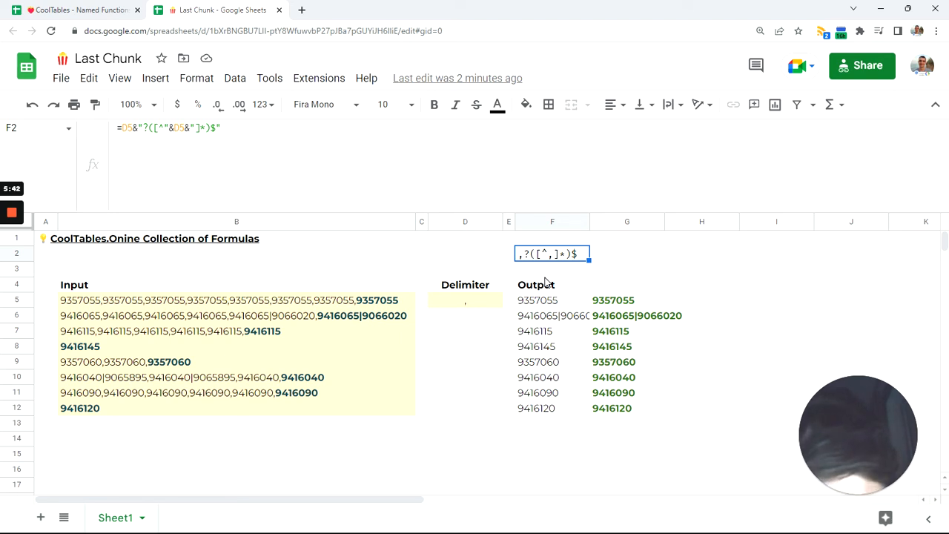
{"action": "left_click", "coordinate": [621, 258]}
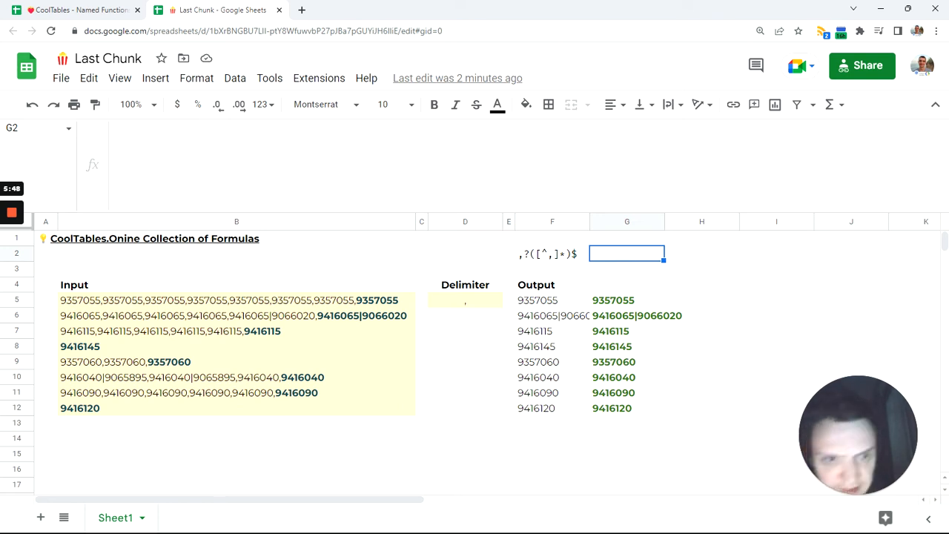
{"action": "type", "text": "^"}
{"action": "key", "text": "BackSpace"}
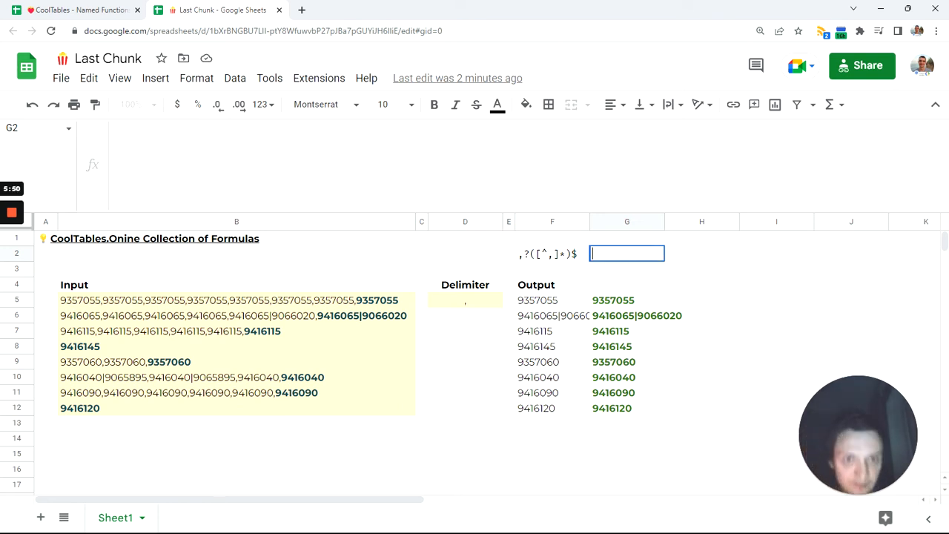
Step: Examine the closing $ anchor in F2's expression and the complete extraction formula in F5
{"action": "left_click", "coordinate": [549, 261]}
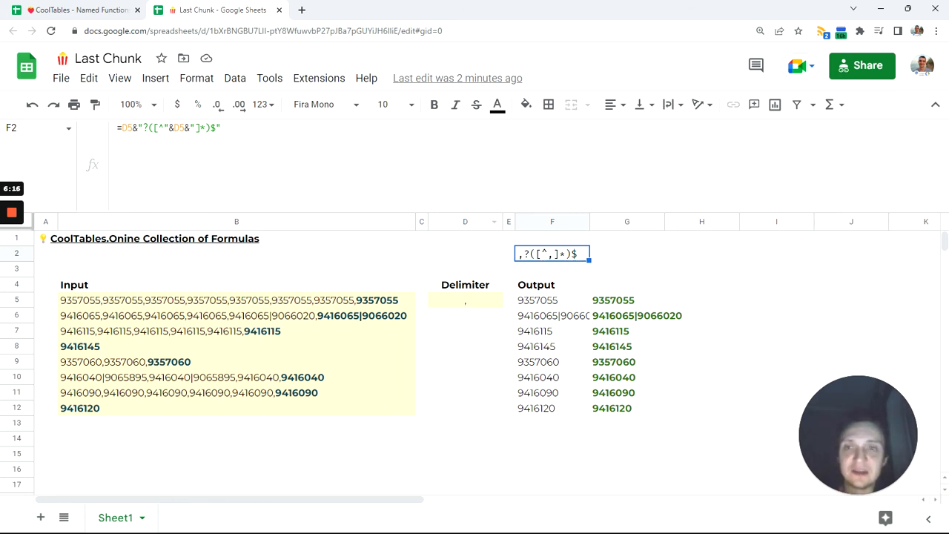
{"action": "left_click_drag", "start_coordinate": [216, 129], "coordinate": [210, 128]}
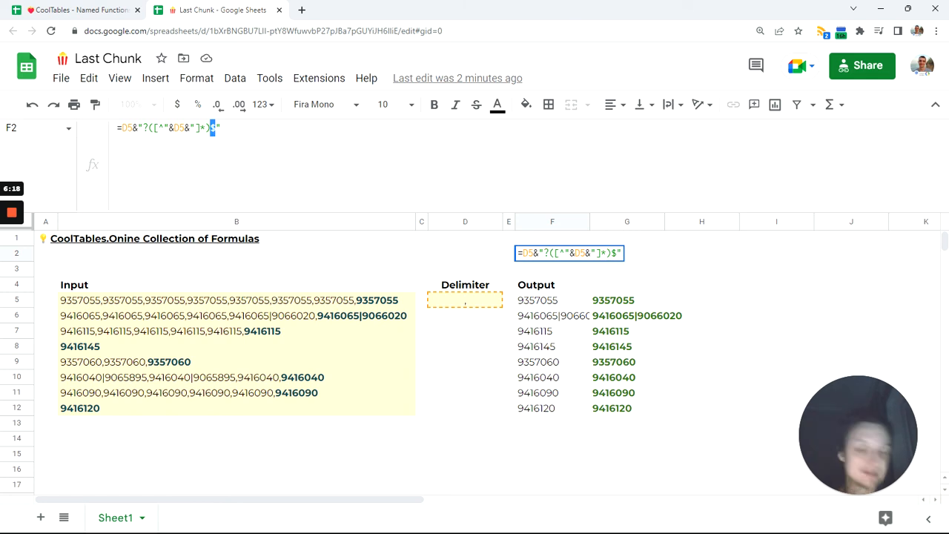
{"action": "key", "text": "Return"}
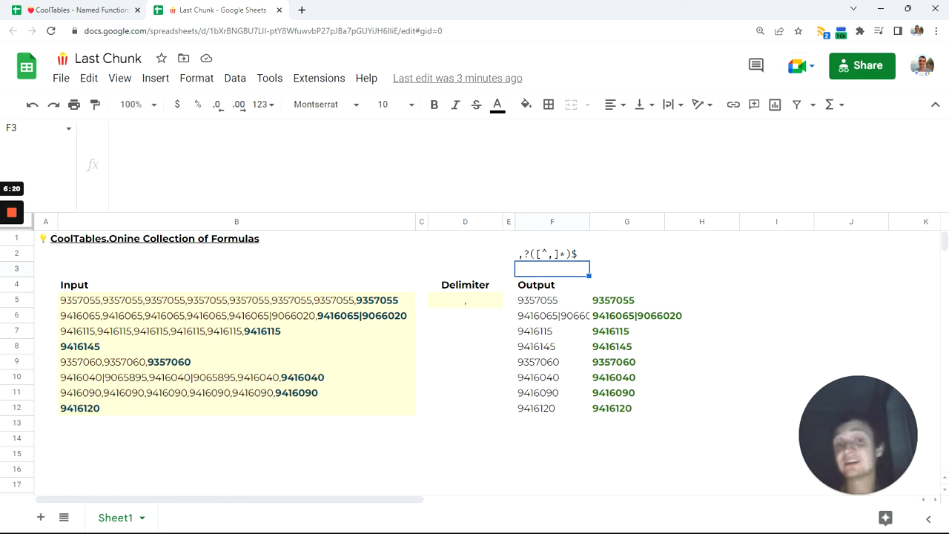
{"action": "left_click", "coordinate": [547, 306]}
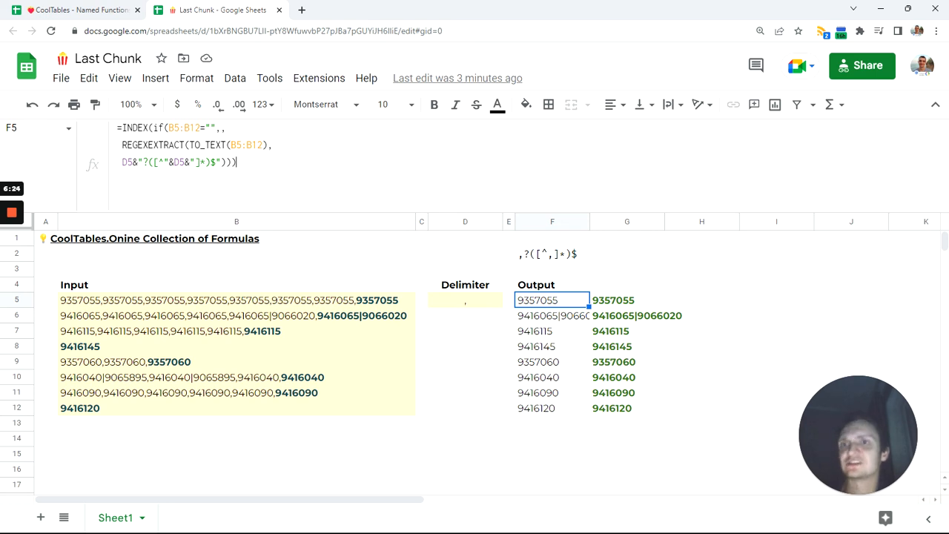
{"action": "key", "text": "ctrl+a"}
{"action": "key", "text": "Return"}
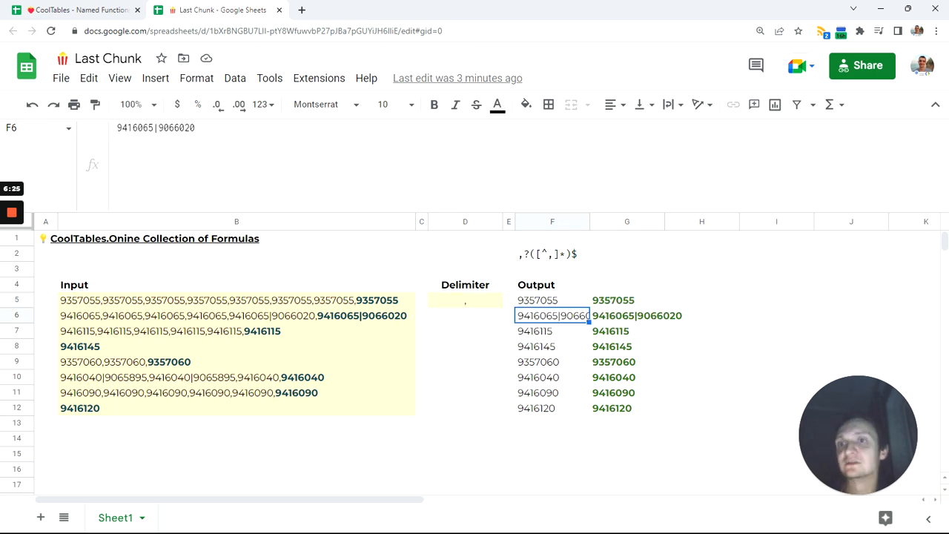
{"action": "left_click", "coordinate": [542, 256]}
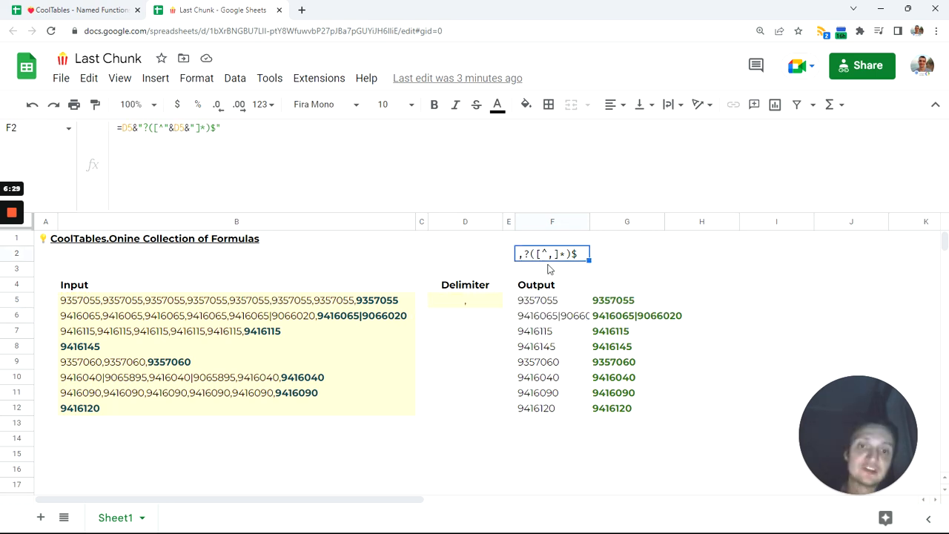